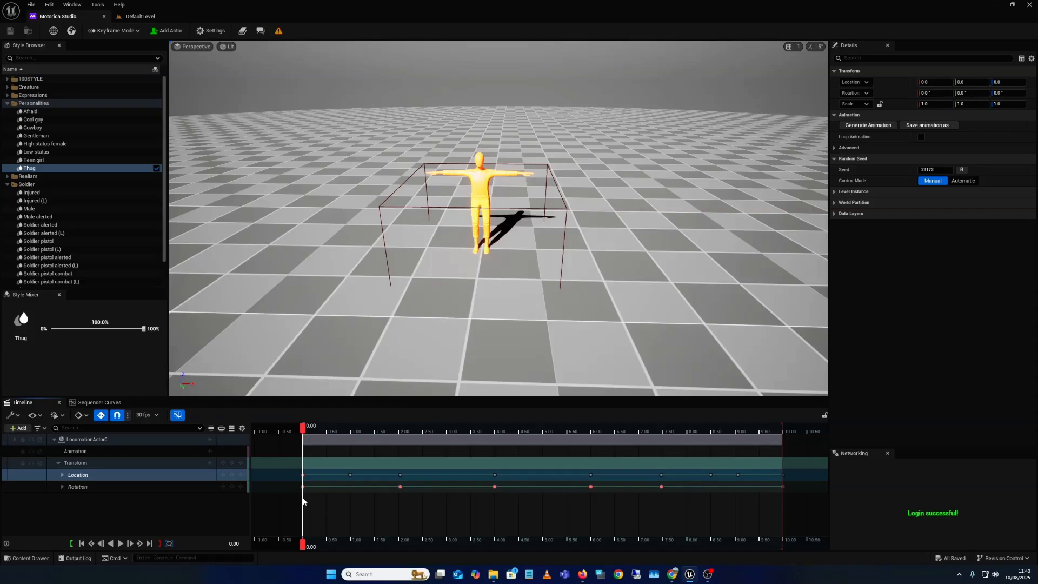
- Preview the start of the character's keyframed motion by scrubbing the timeline, and look in on the DefaultLevel scene
left_click_drag(303, 501, 304, 502)
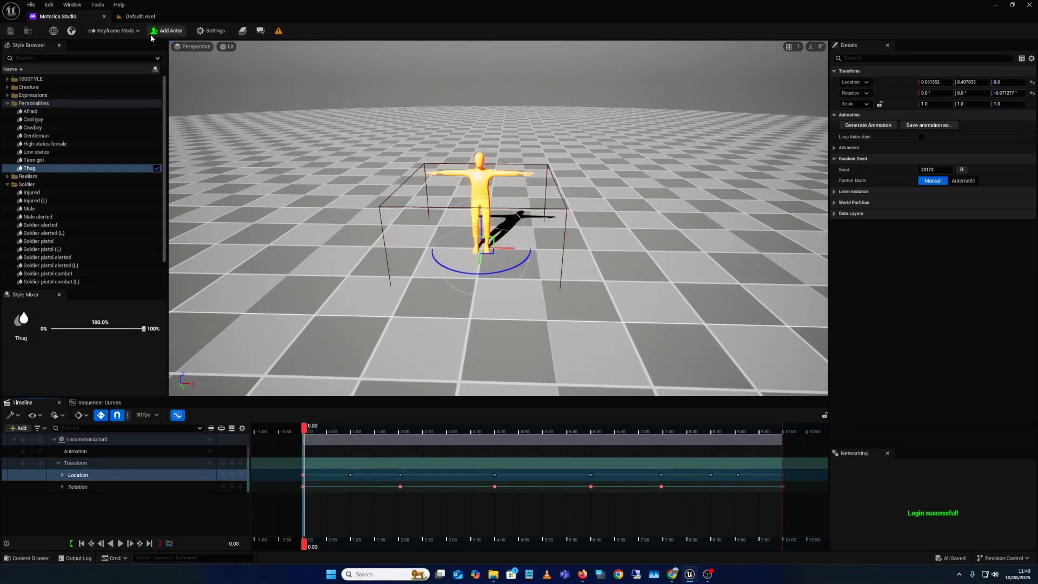
left_click(303, 545)
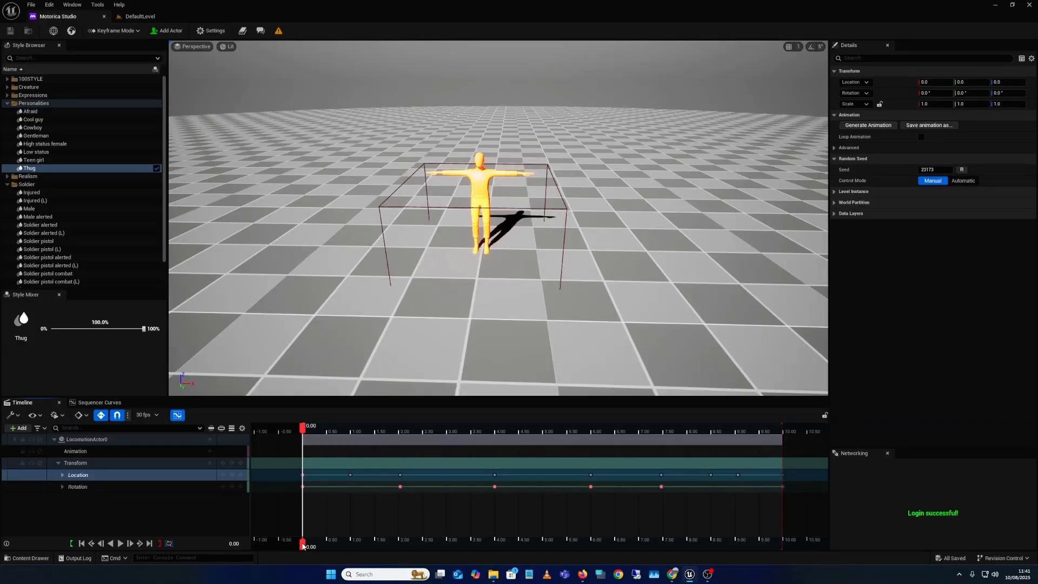
mouse_move(303, 546)
left_mouse_down()
mouse_move(382, 525)
mouse_move(303, 546)
left_mouse_up()
left_click_drag(304, 546, 320, 519)
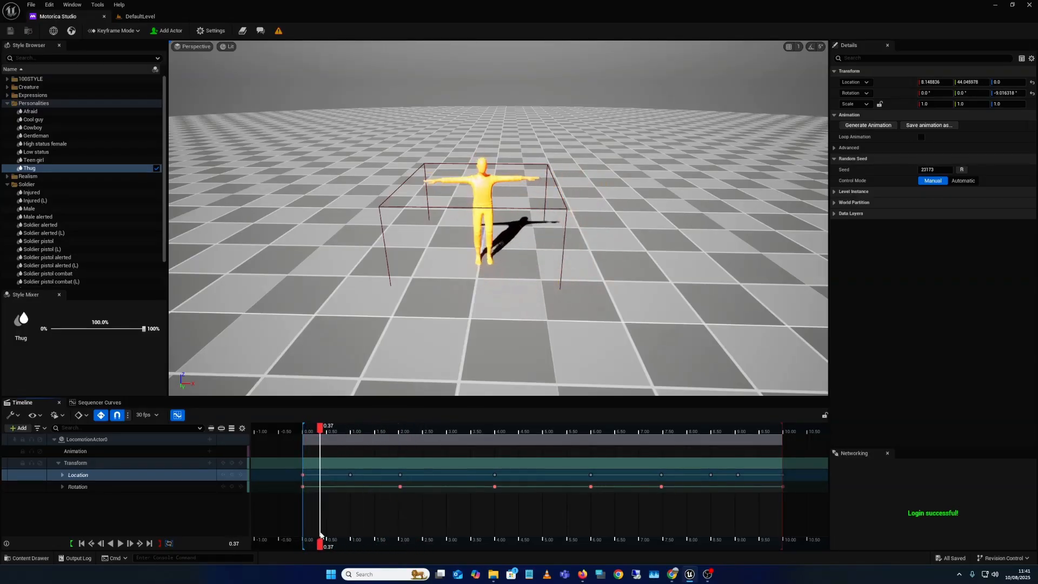
left_click(139, 16)
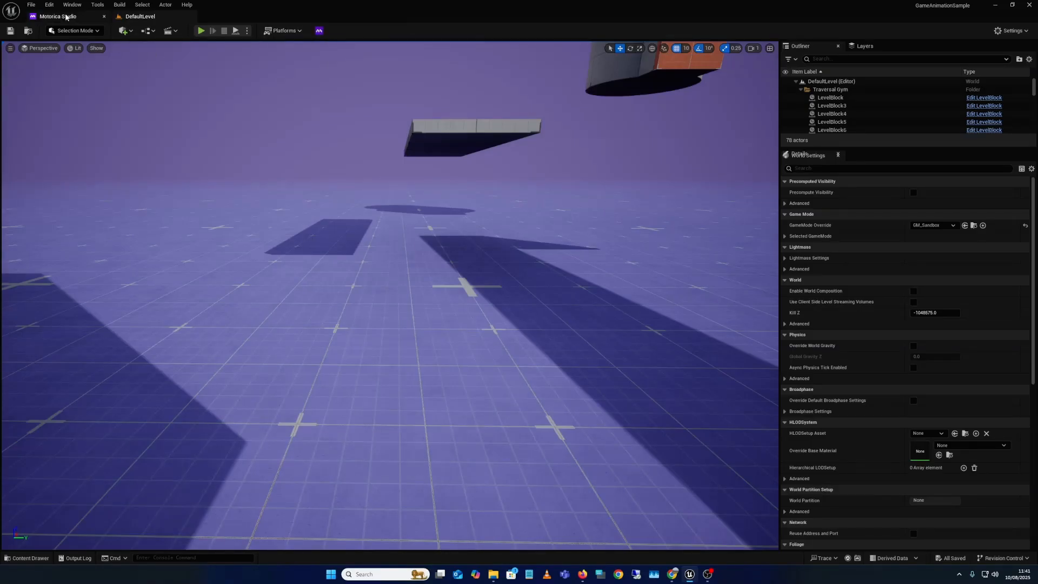
left_click(79, 22)
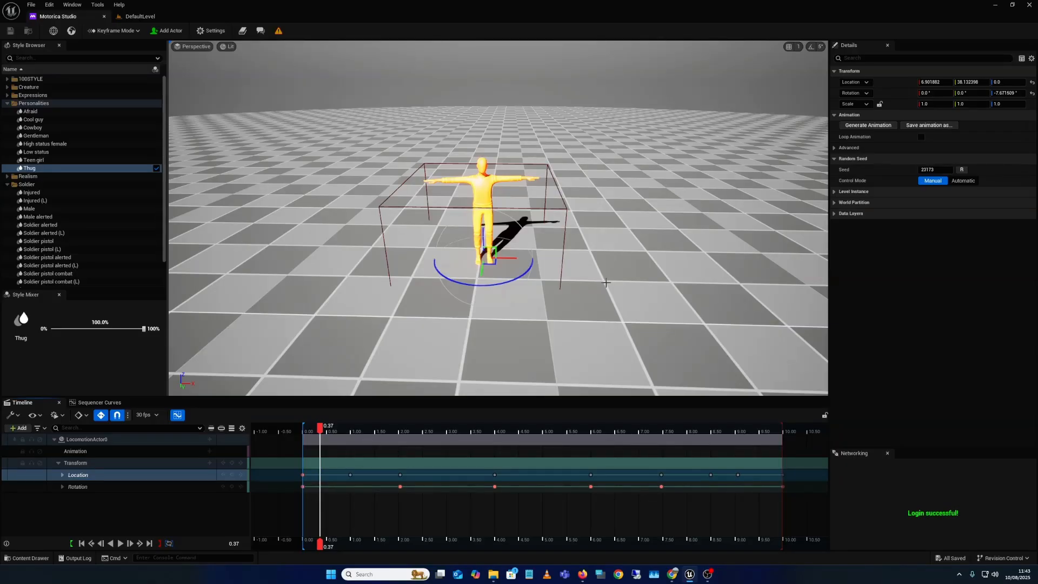
- Generate the character's animation from time 0.00, expand the advanced animation options and play the result
left_click_drag(356, 545, 302, 510)
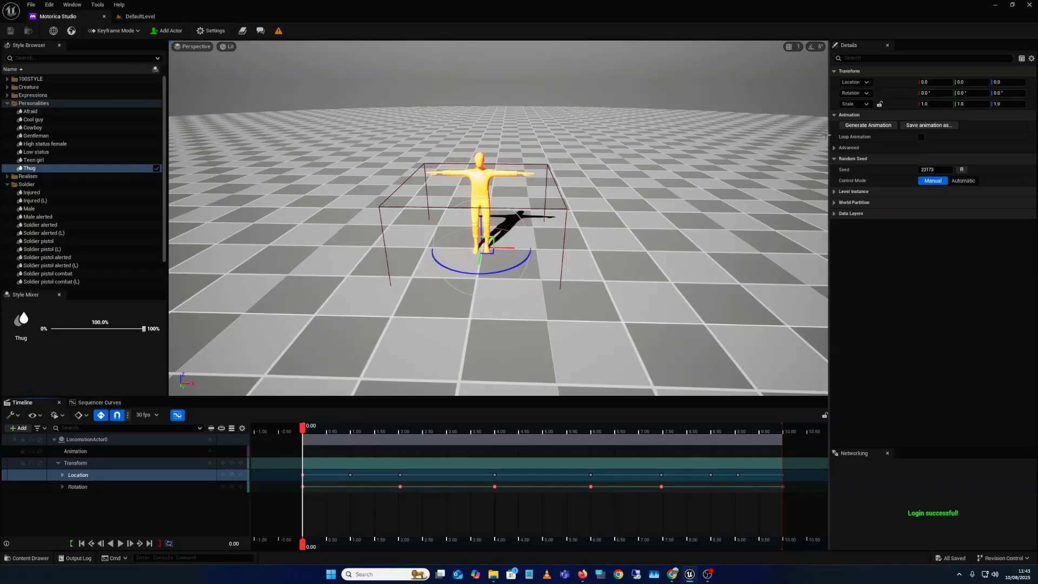
left_click(860, 128)
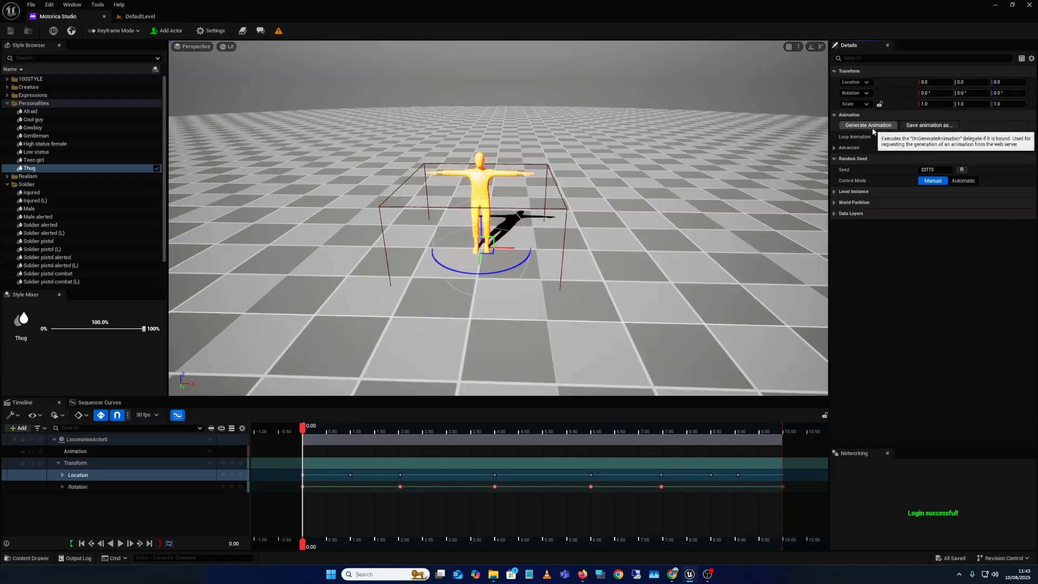
left_click(847, 148)
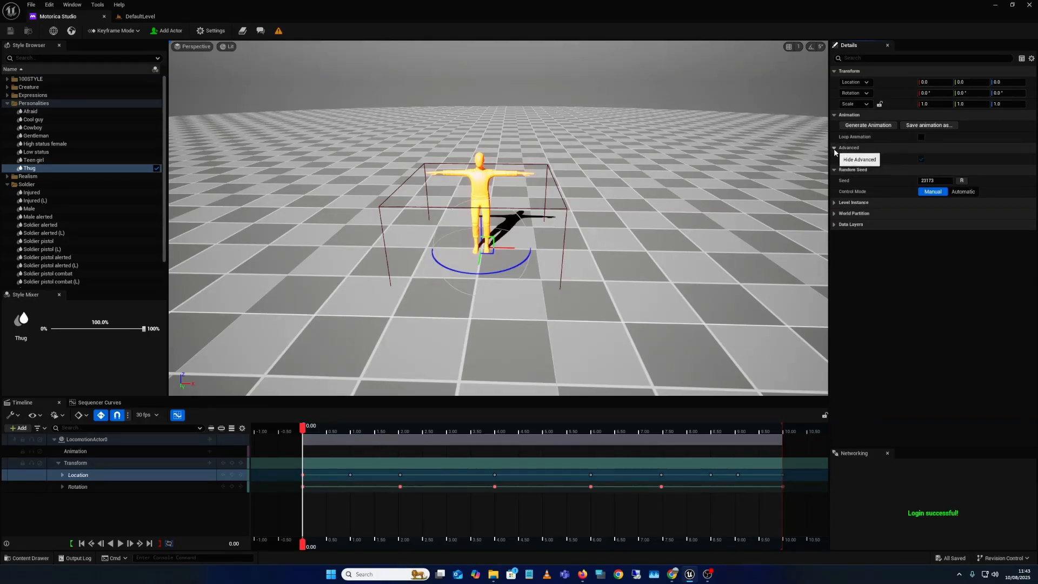
left_click(120, 543)
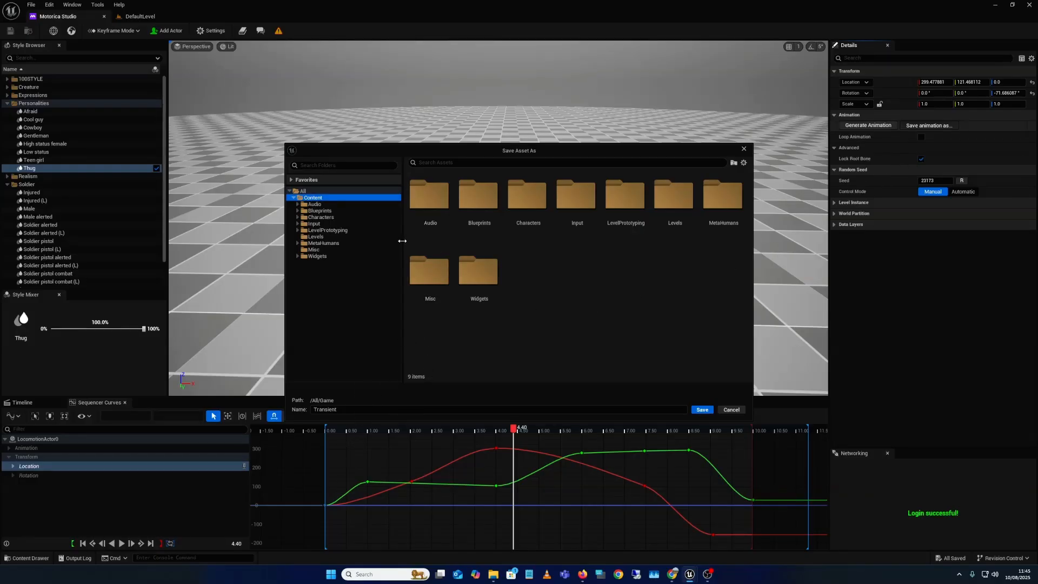
- Save the generated animation as Transient in the Content folder and place it on the floor of DefaultLevel
left_click(694, 409)
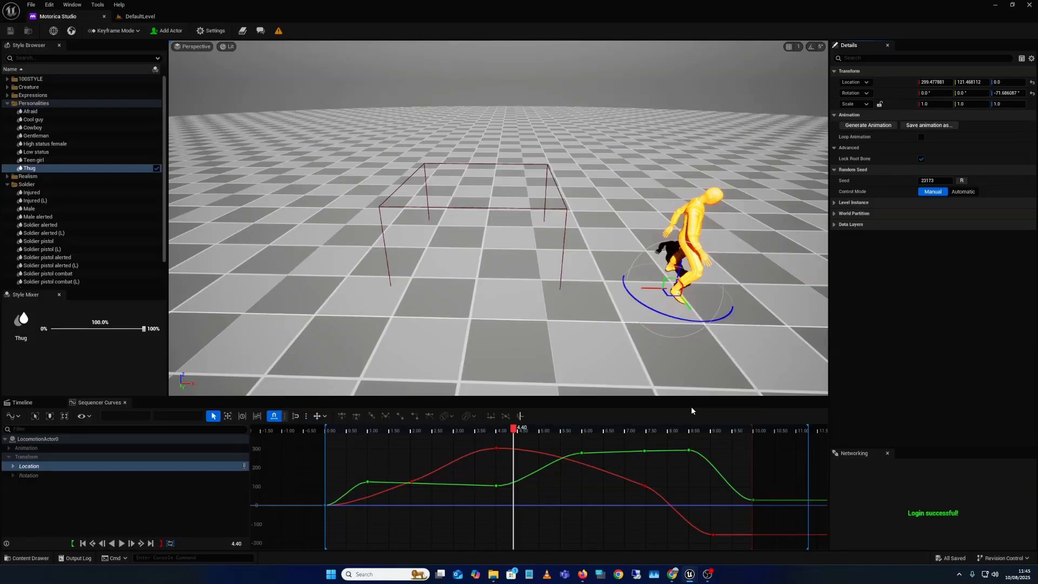
left_click(142, 17)
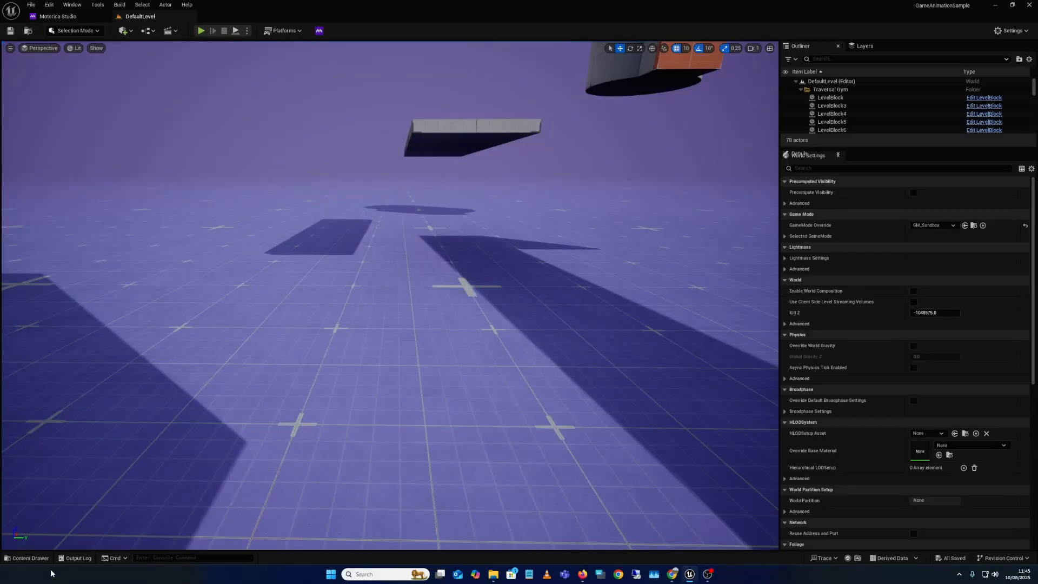
left_click(30, 559)
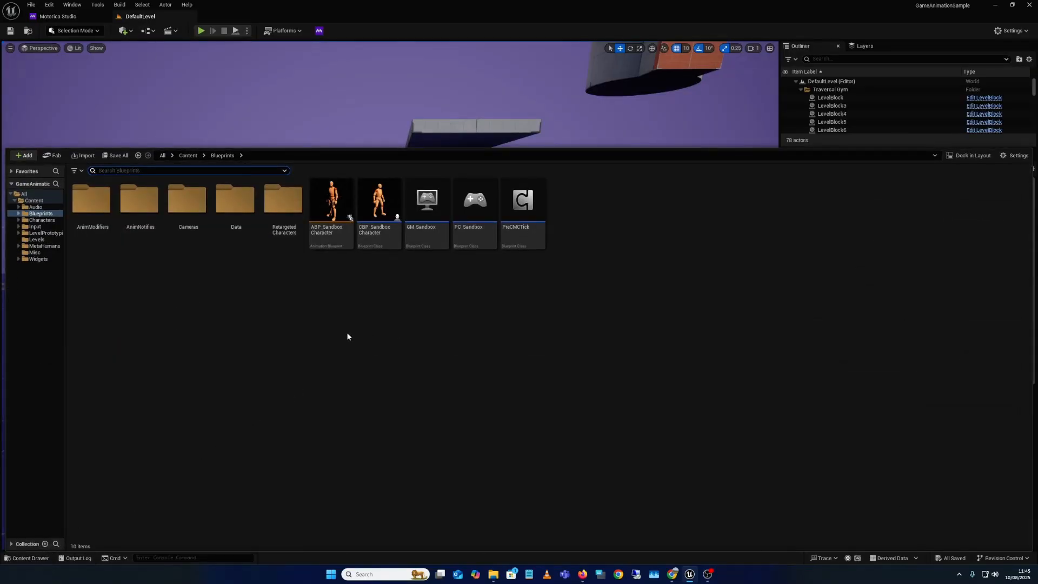
left_click(33, 201)
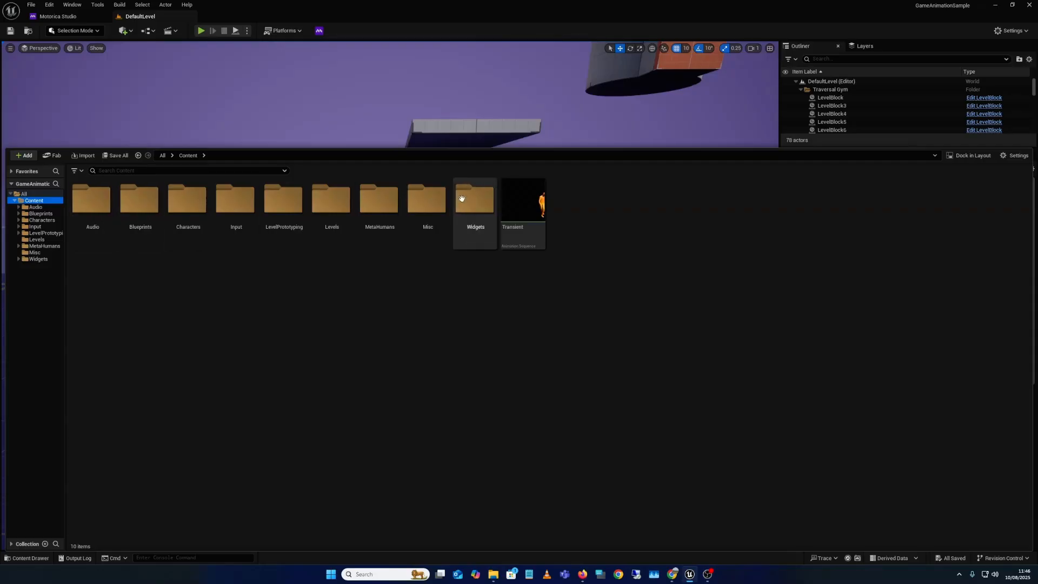
left_click_drag(521, 210, 384, 270)
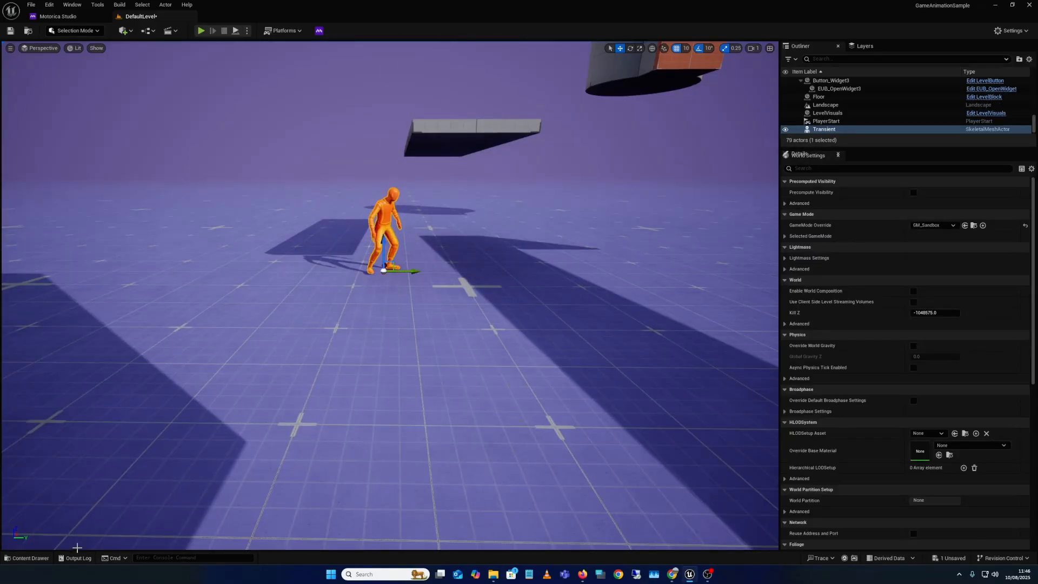
- Add a level sequence named NewLevelSequence in the Content folder and move the floating curves window clear of the character
left_click(27, 558)
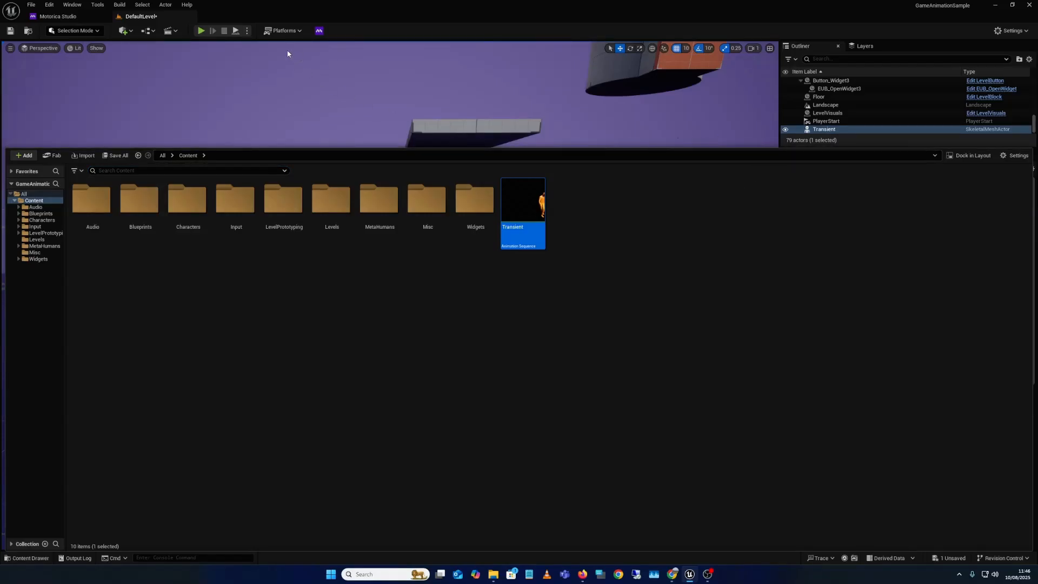
left_click(172, 35)
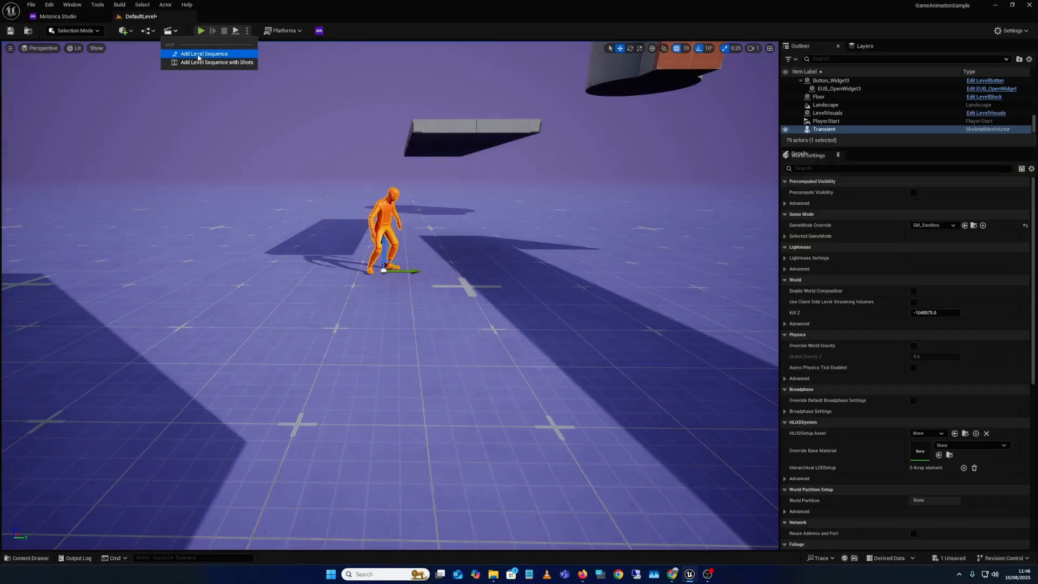
left_click(202, 55)
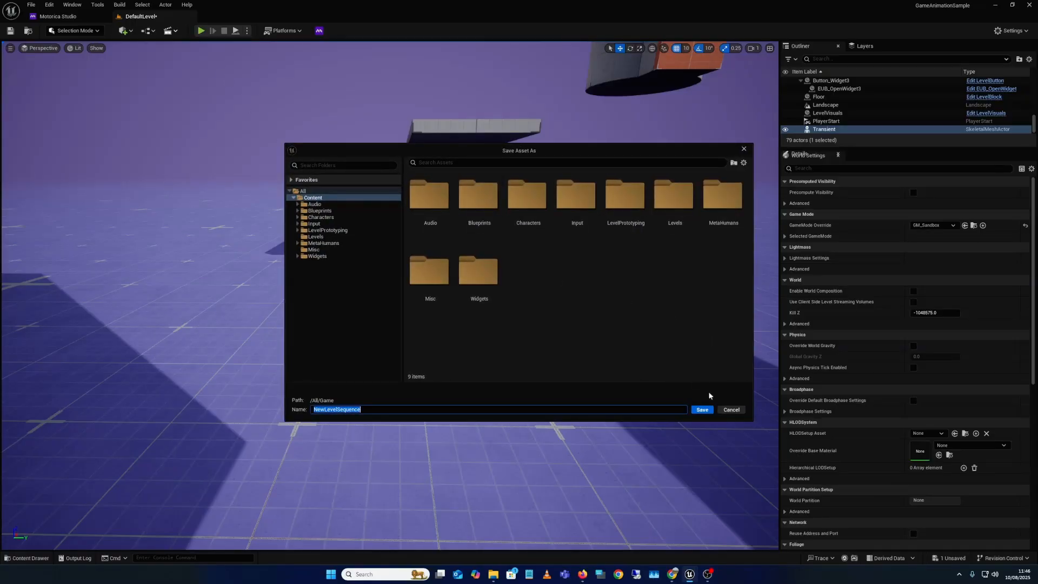
left_click(703, 412)
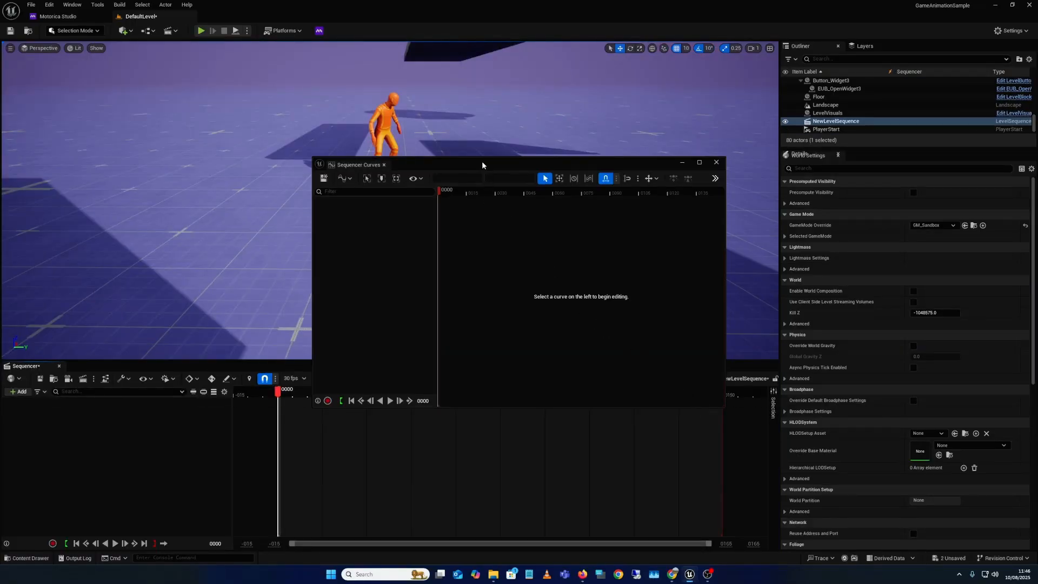
left_click_drag(473, 164, 533, 332)
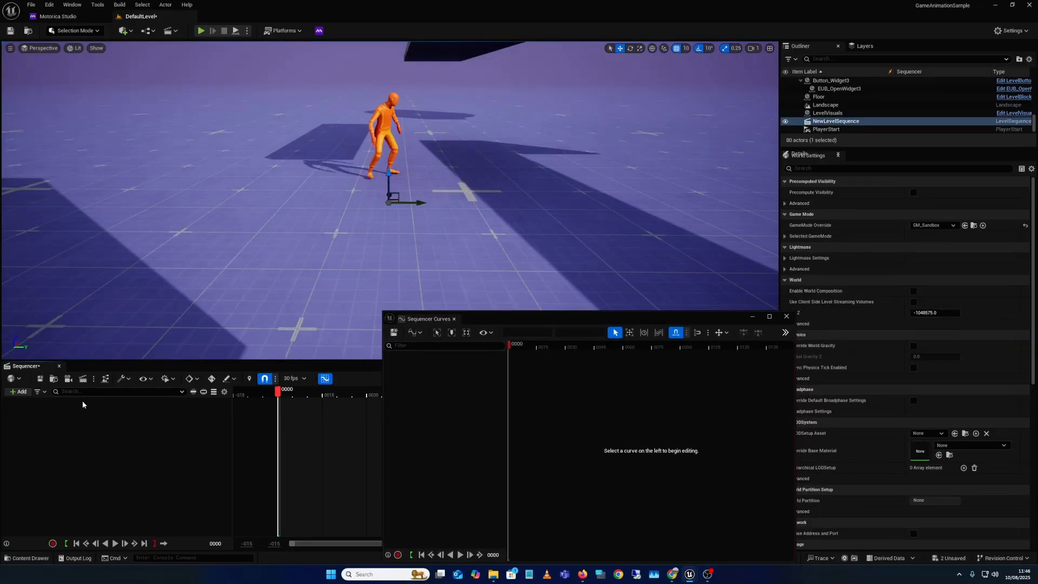
- Play the new level sequence briefly to check whether the placed character animates
left_click(114, 543)
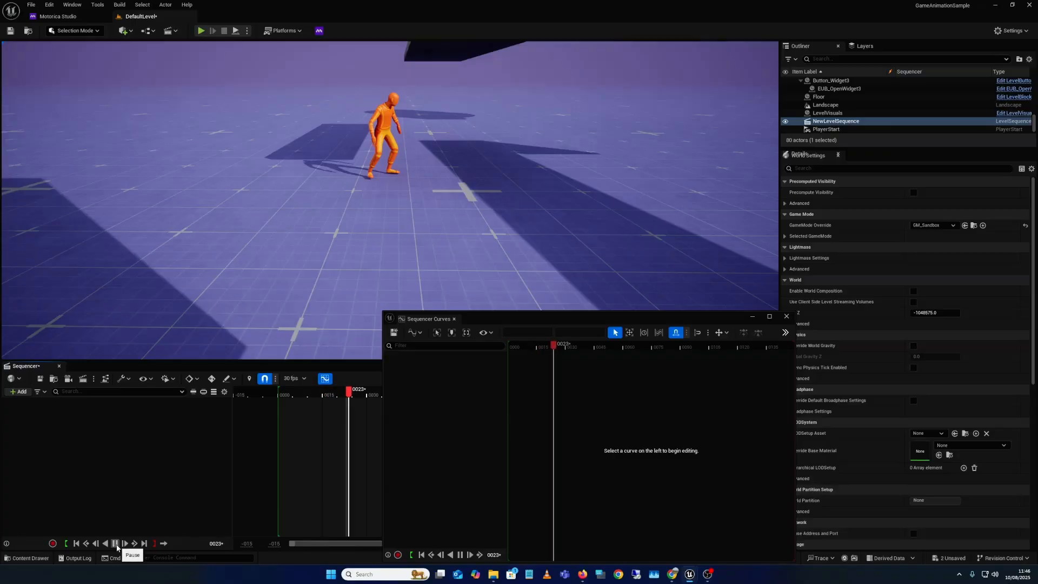
left_click(116, 544)
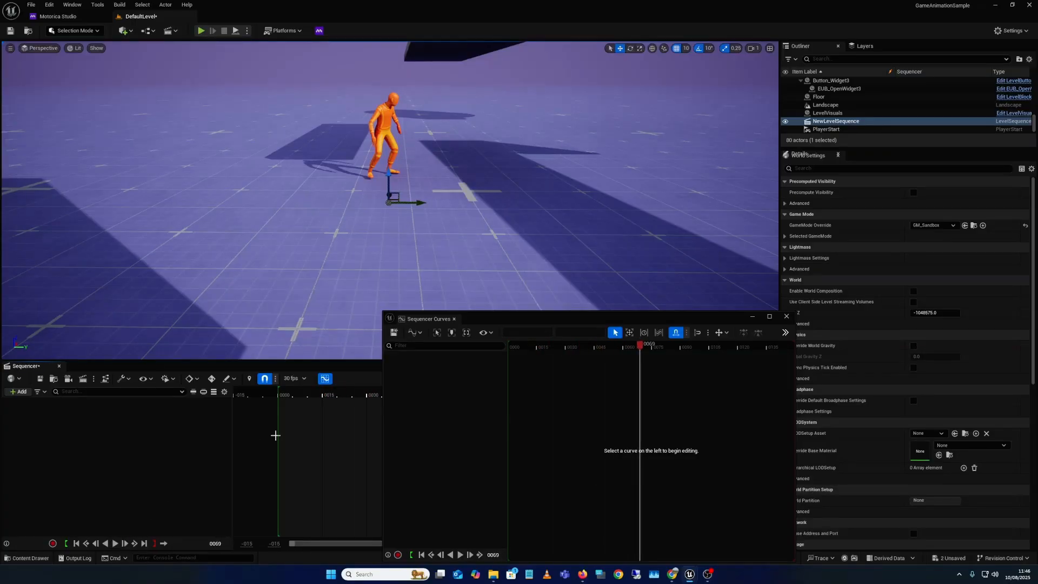
left_click(393, 140)
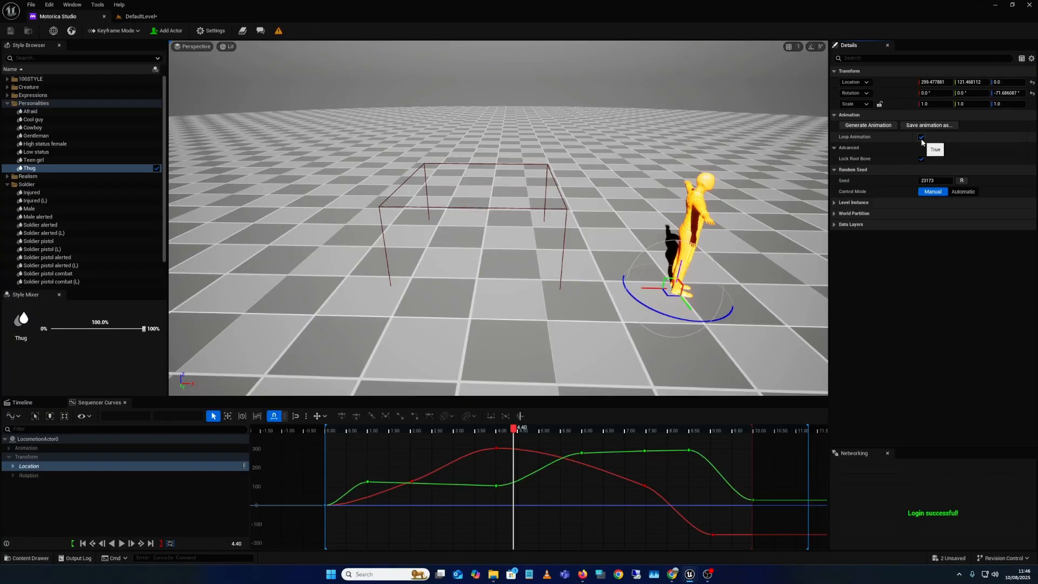
- Regenerate the character's animation in Motorica Studio with Loop Animation enabled and save it as another asset in the Content folder
left_click(868, 125)
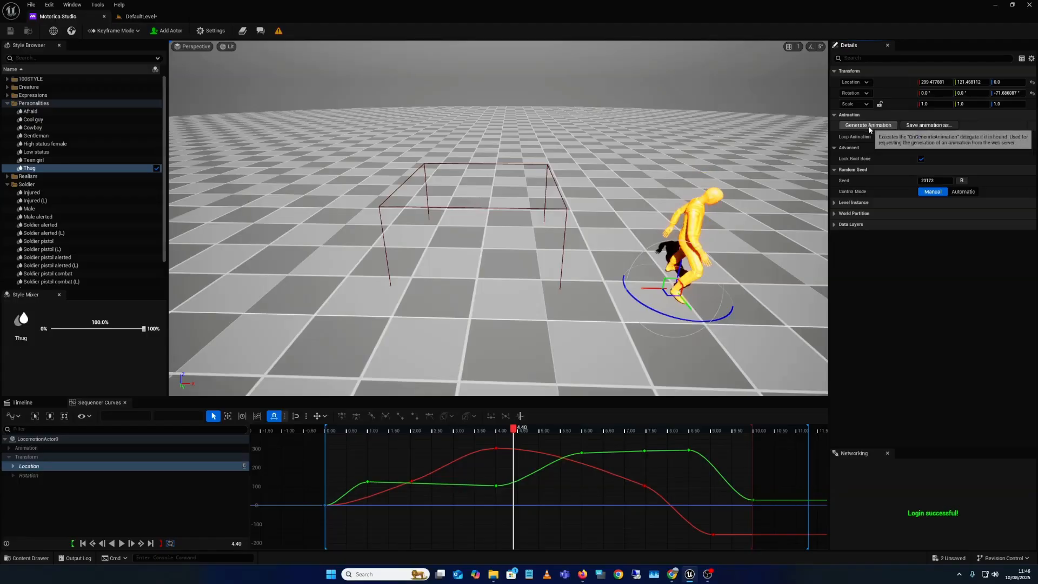
left_click_drag(514, 430, 613, 431)
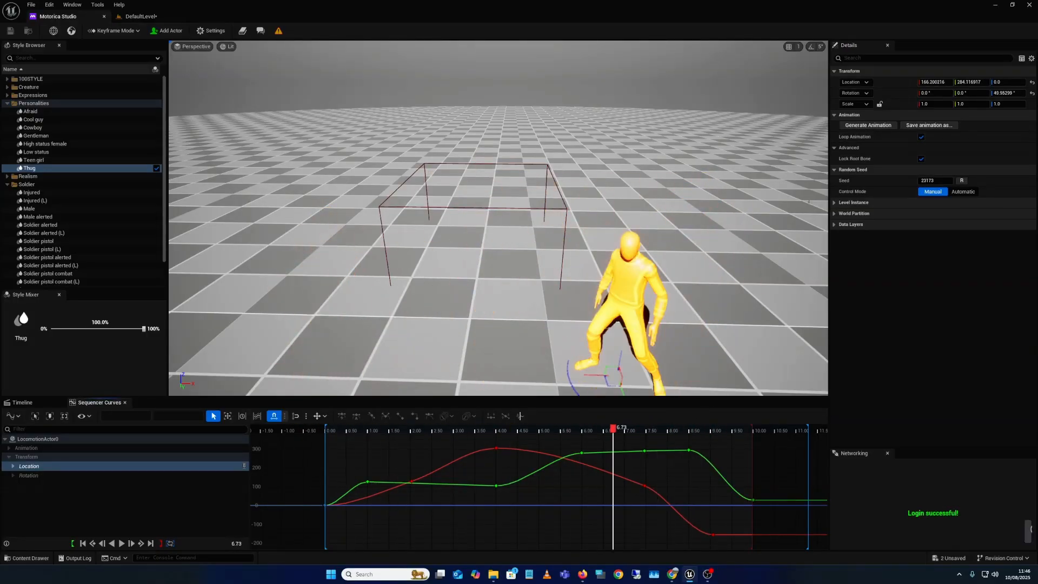
left_click(919, 126)
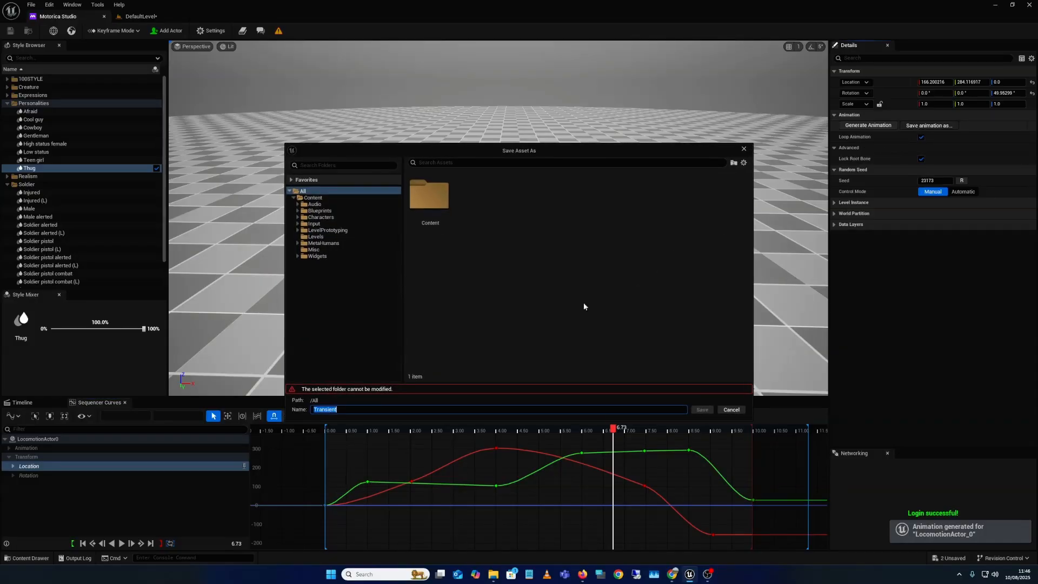
left_click(332, 198)
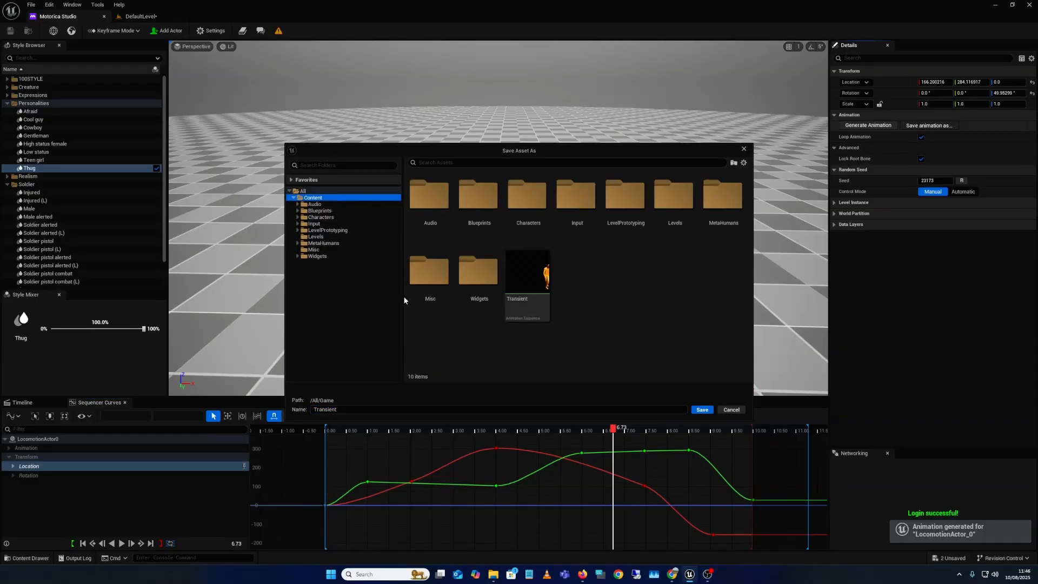
left_click(346, 410)
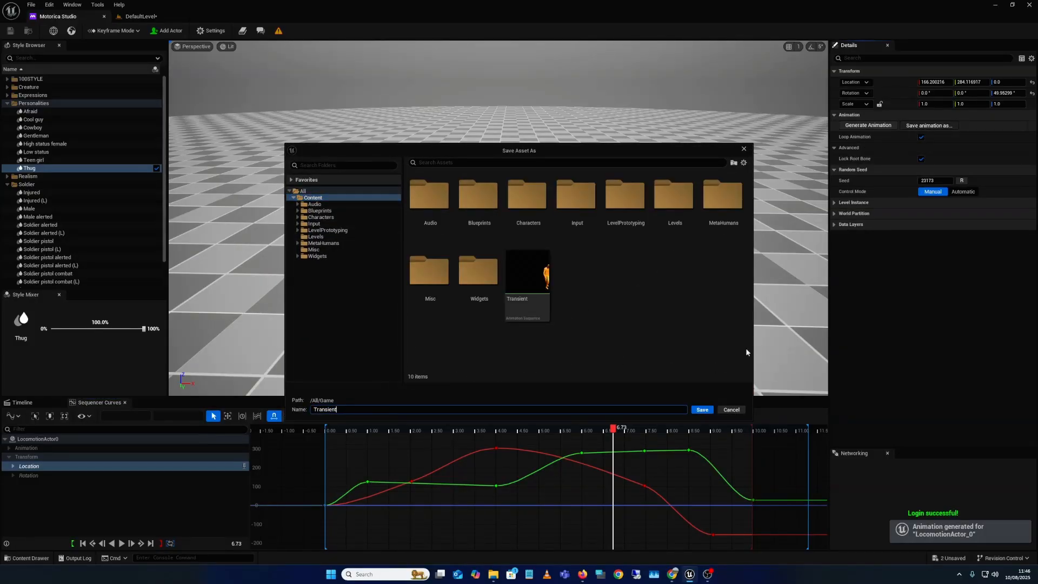
left_click(708, 409)
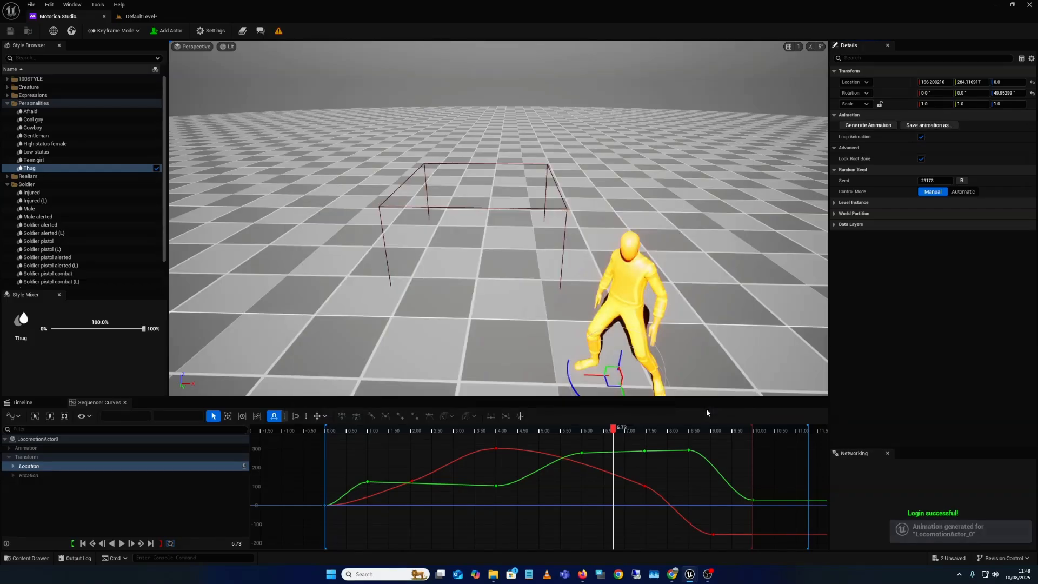
- Place the newly saved looping animation in DefaultLevel behind the first character
left_click(138, 16)
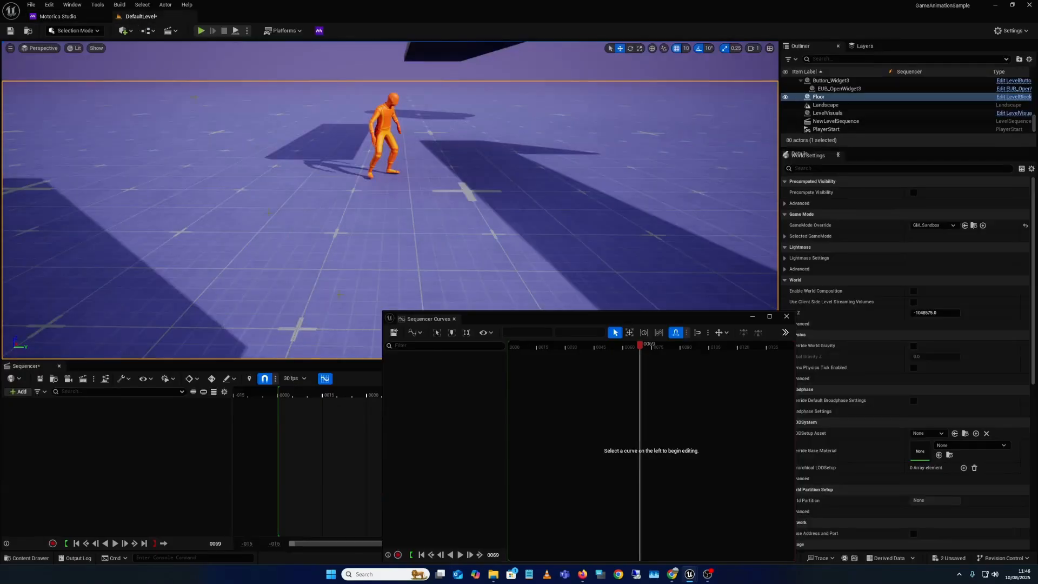
left_click(29, 558)
left_click_drag(619, 208, 328, 145)
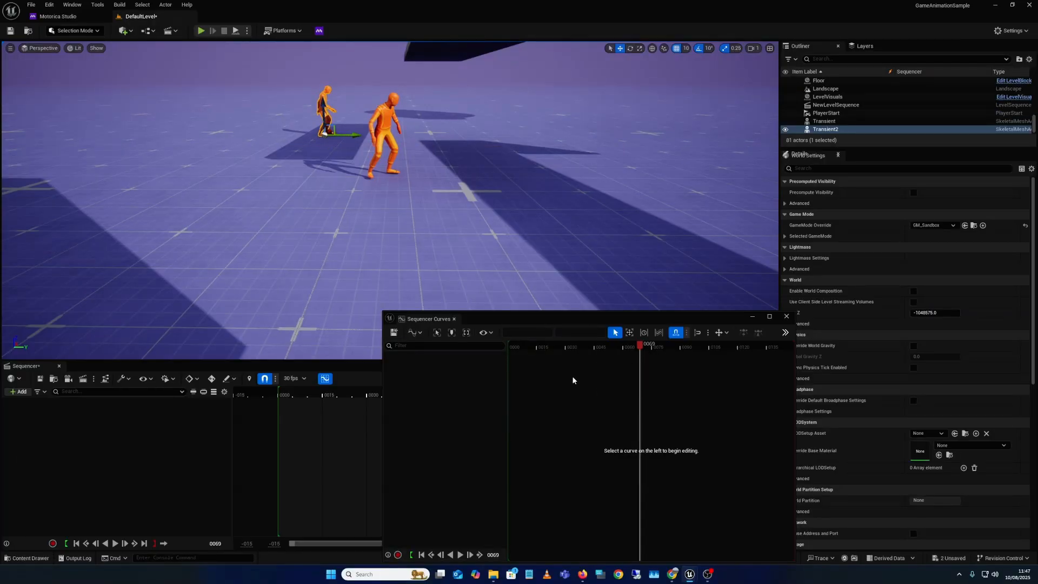
- Minimize the curves window and play the level sequence from frame 0 to check both placed characters
left_click(753, 317)
left_click_drag(341, 399, 274, 409)
left_click(115, 543)
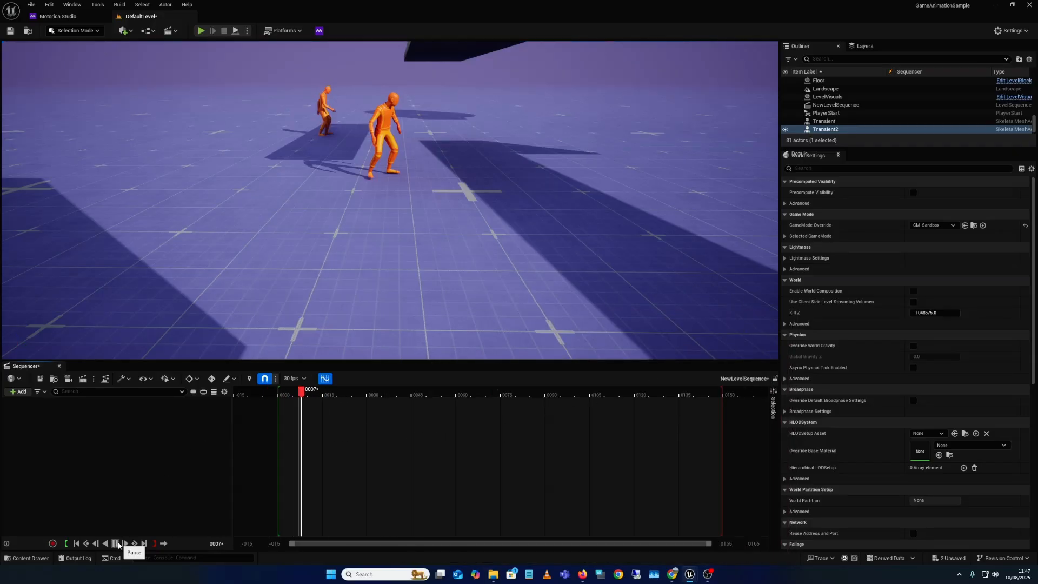
left_click(115, 543)
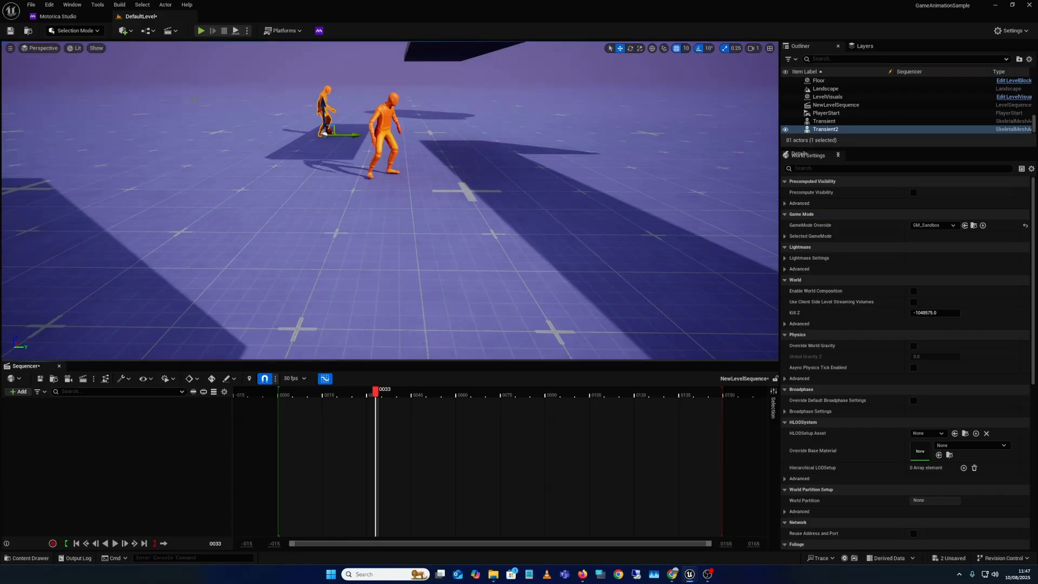
- Play the level in the editor and run the sandbox character over the obstacle blocks to the two placed characters
left_click(201, 31)
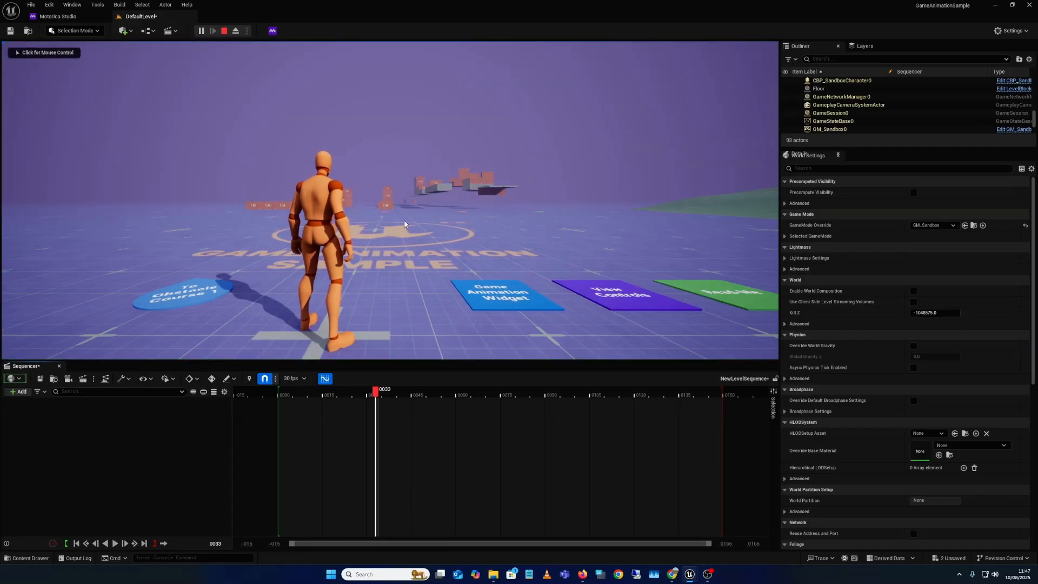
left_click(386, 203)
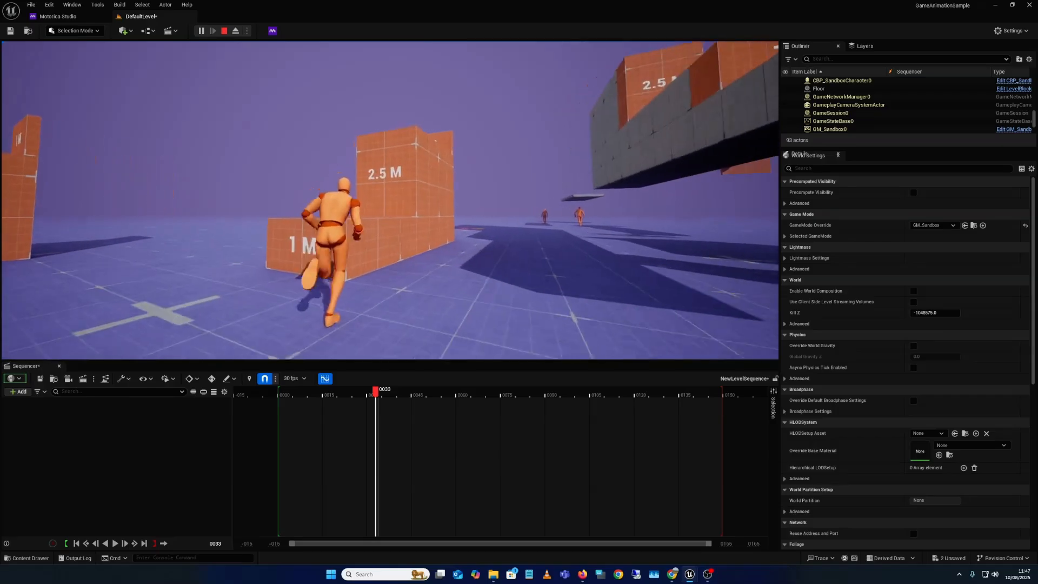
key("space")
key("space")
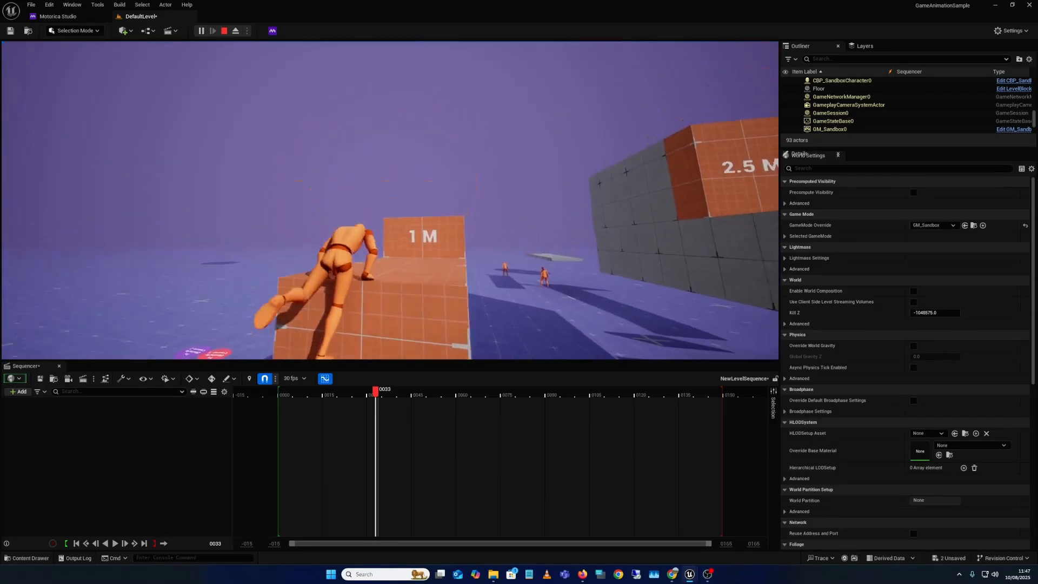
key("w")
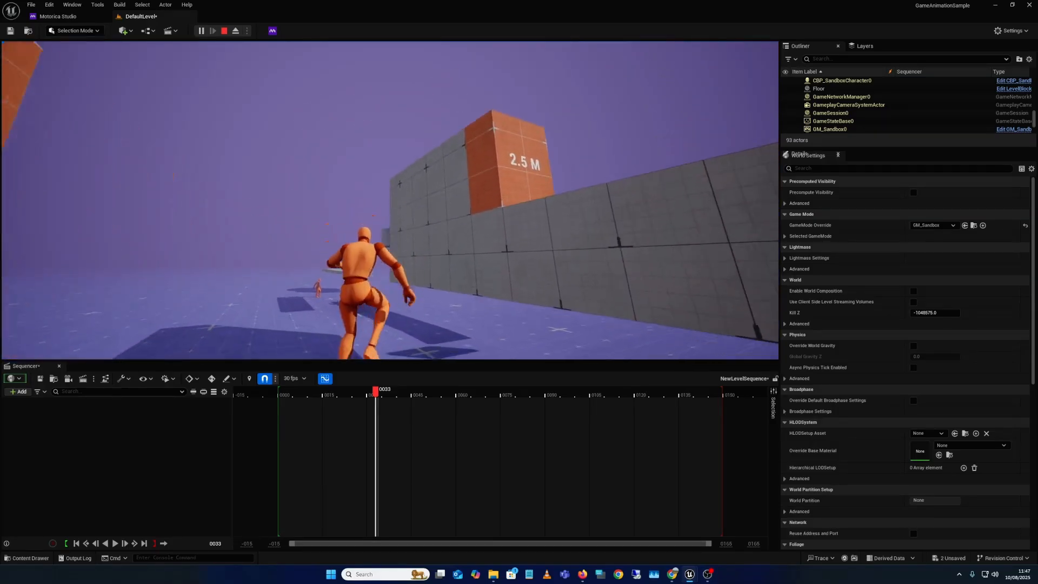
key("w")
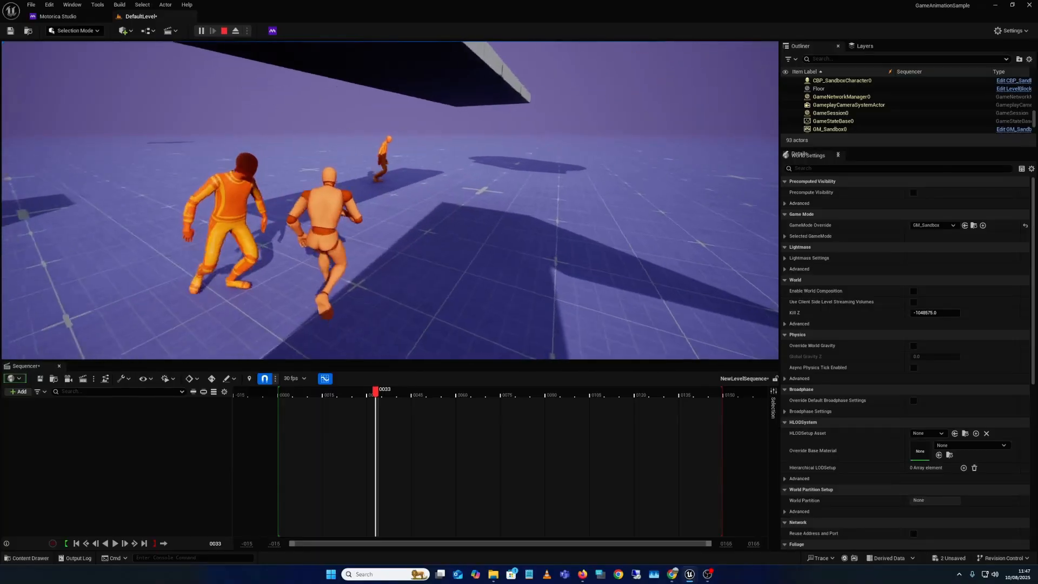
key("space")
key("w")
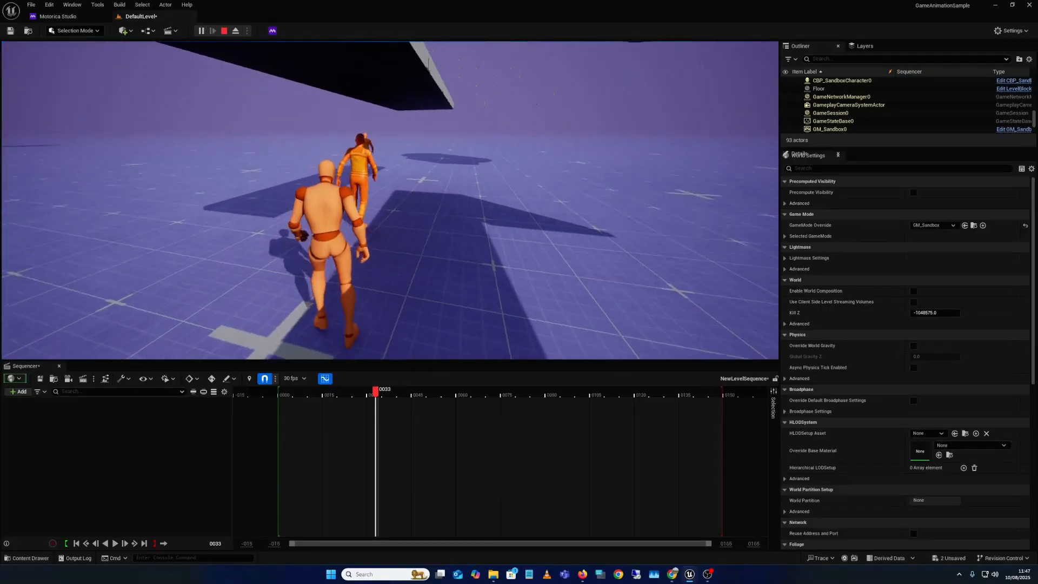
- Move around the two placed characters to watch their animations in play mode, and stop playing the level
key("w")
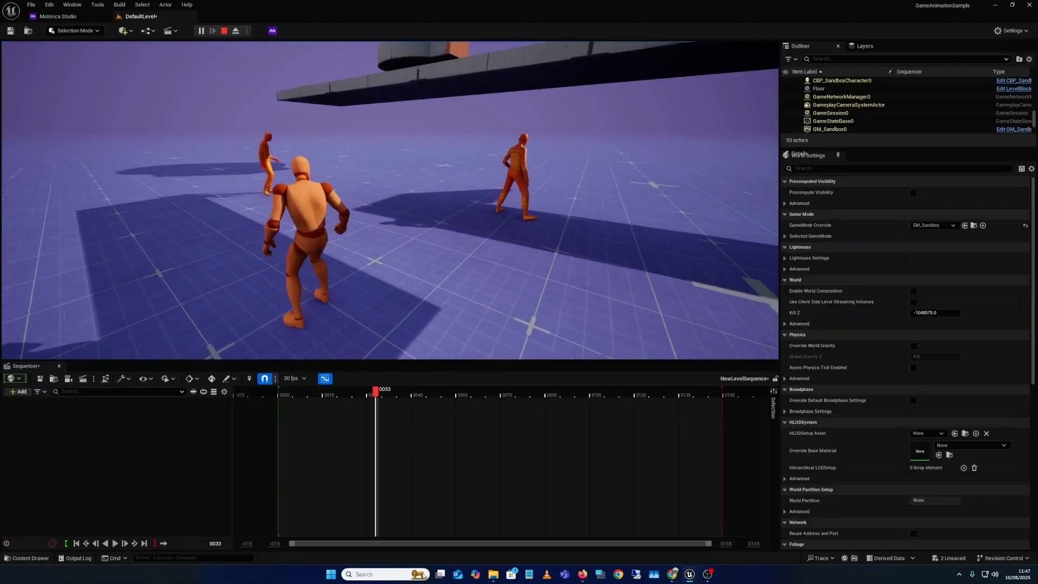
key("s")
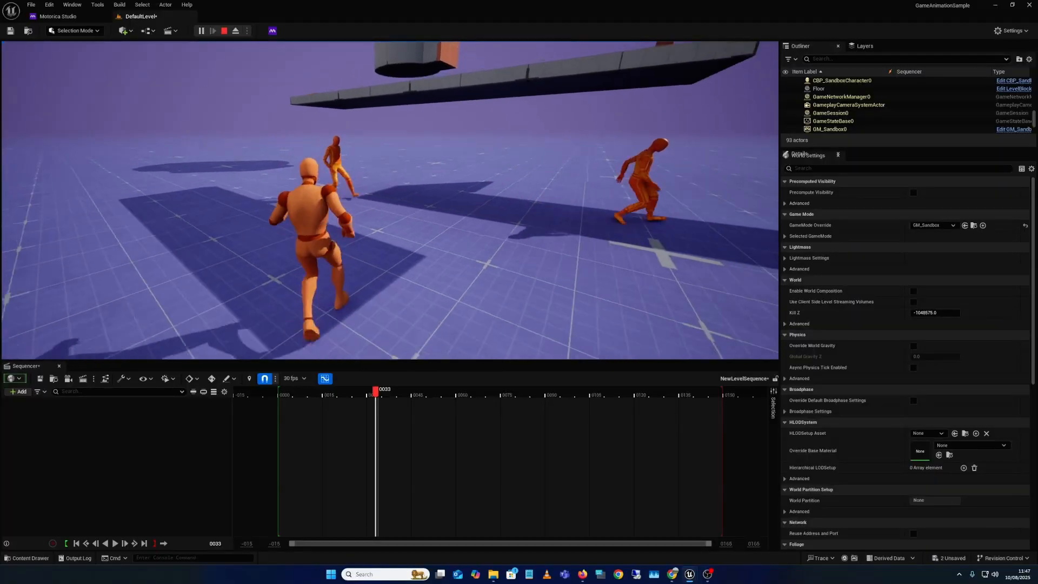
key("d")
key("d")
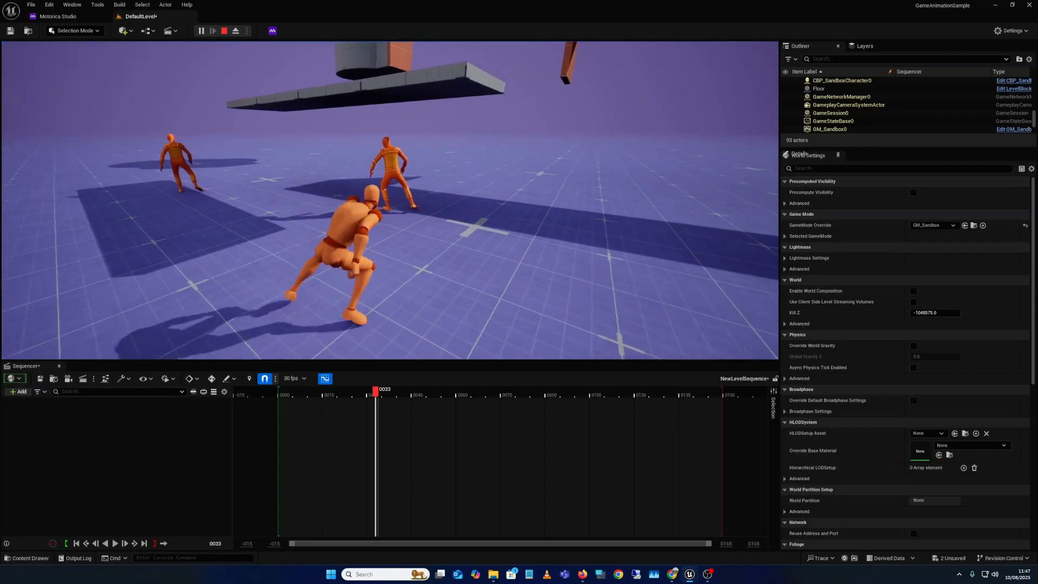
key("a")
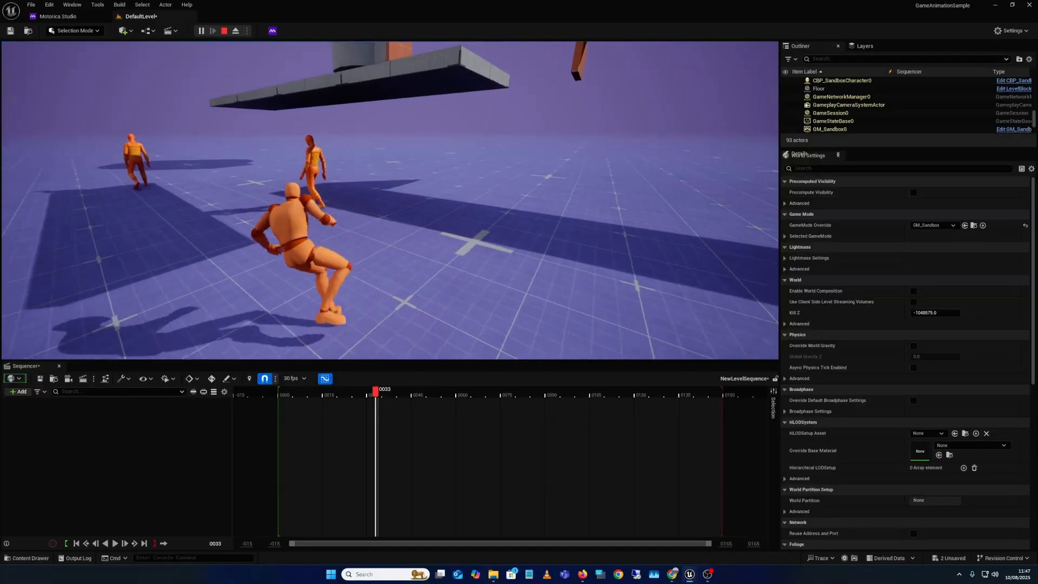
key("w")
key("s")
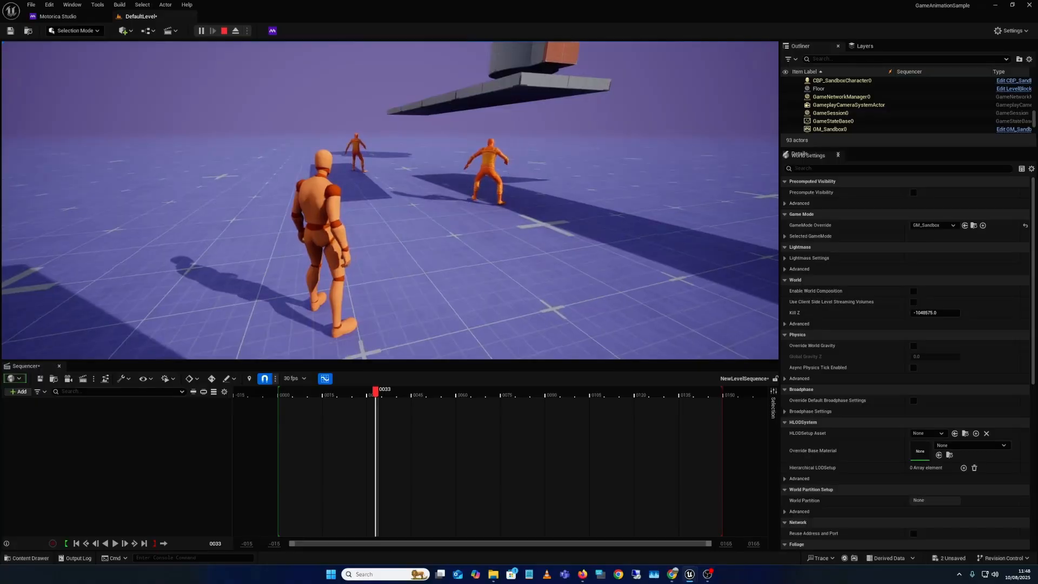
key("w")
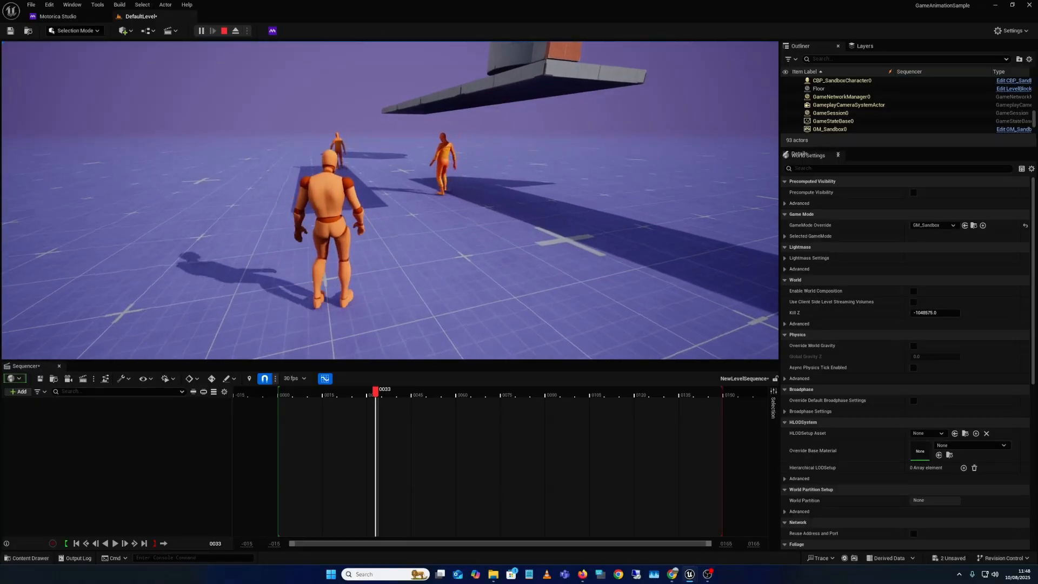
key("Escape")
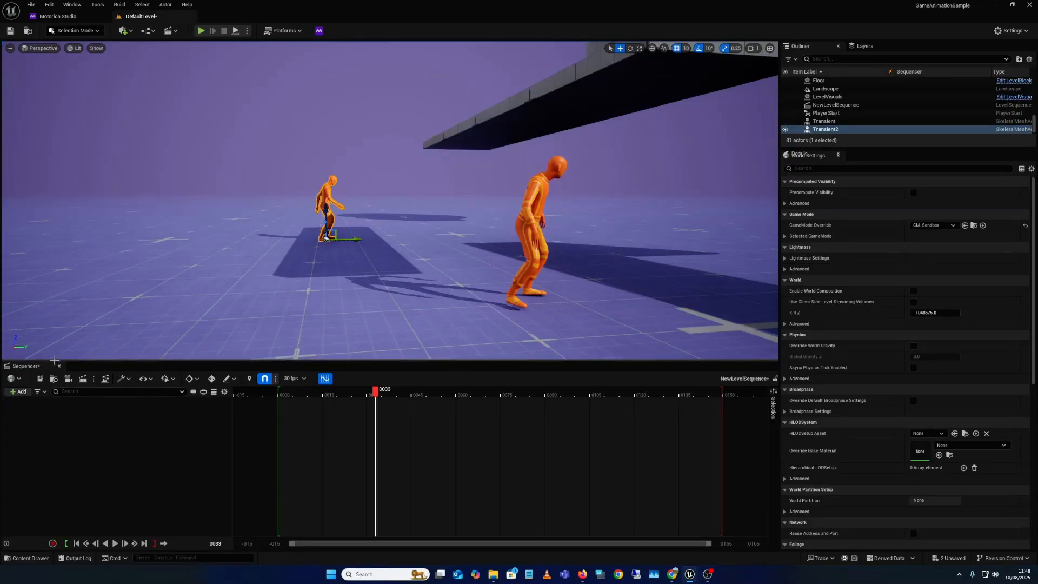
- Delete the rear Transient2 character and create a new cine camera with a camera cut in the level sequence
left_click(19, 392)
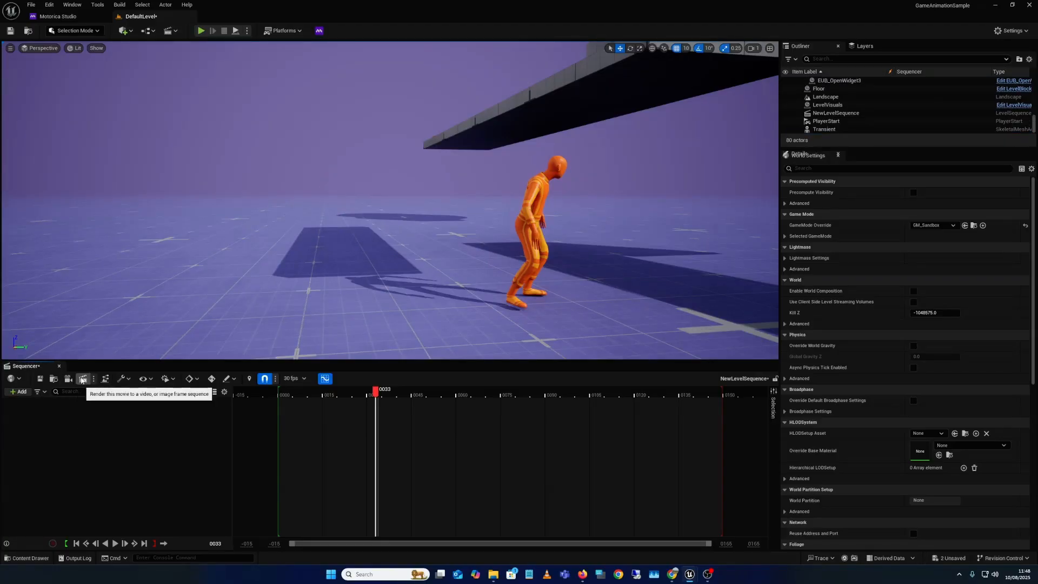
left_click(69, 380)
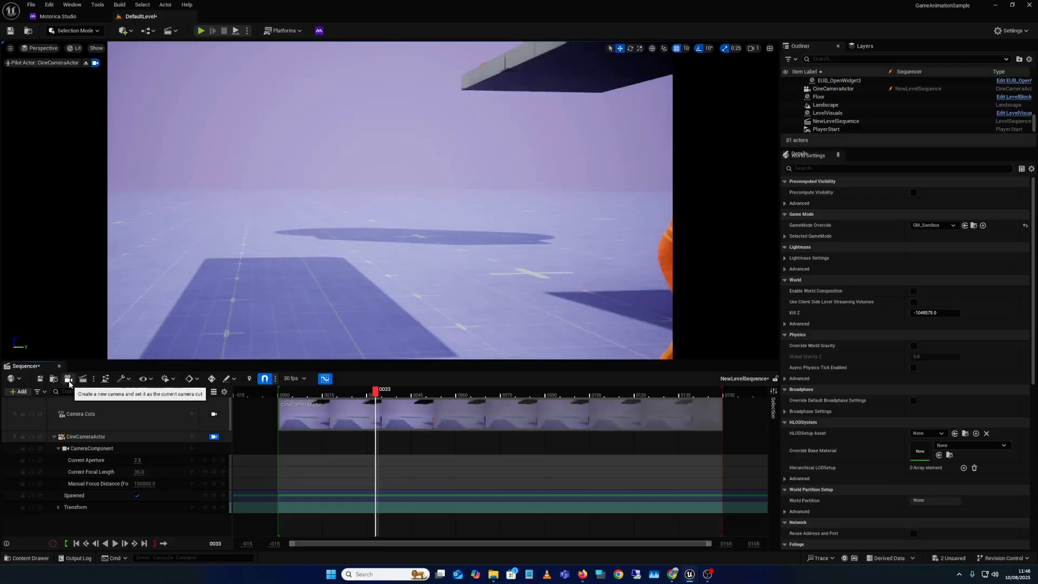
left_click_drag(377, 422, 283, 422)
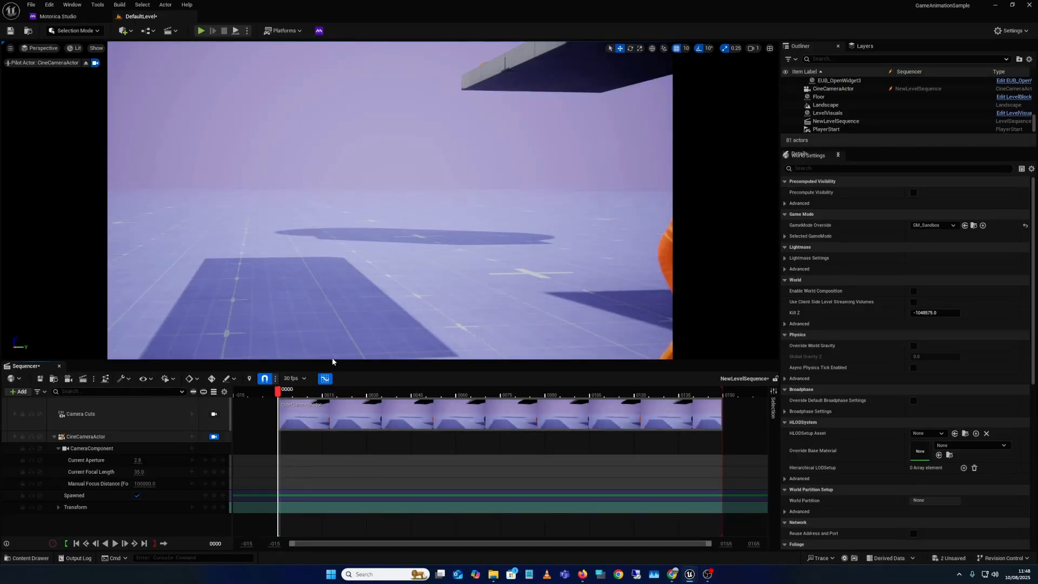
- Reposition the piloted cine camera to frame the remaining character full-length, and play the sequence to check the shot
right_click_drag(422, 242, 457, 245)
key("s")
key("s")
key("s")
key("s")
key("w")
key("w")
key("w")
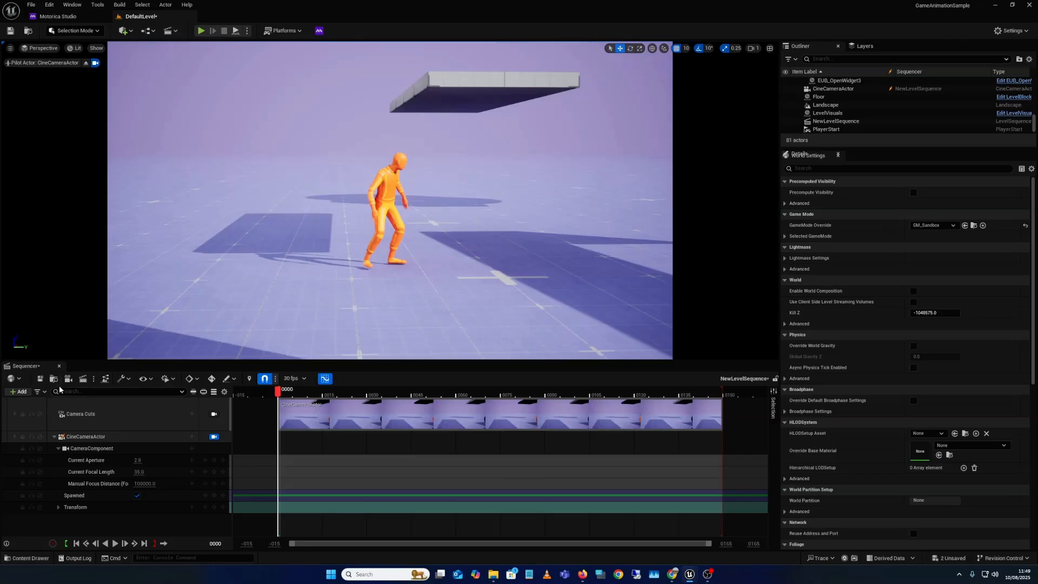
left_click(116, 544)
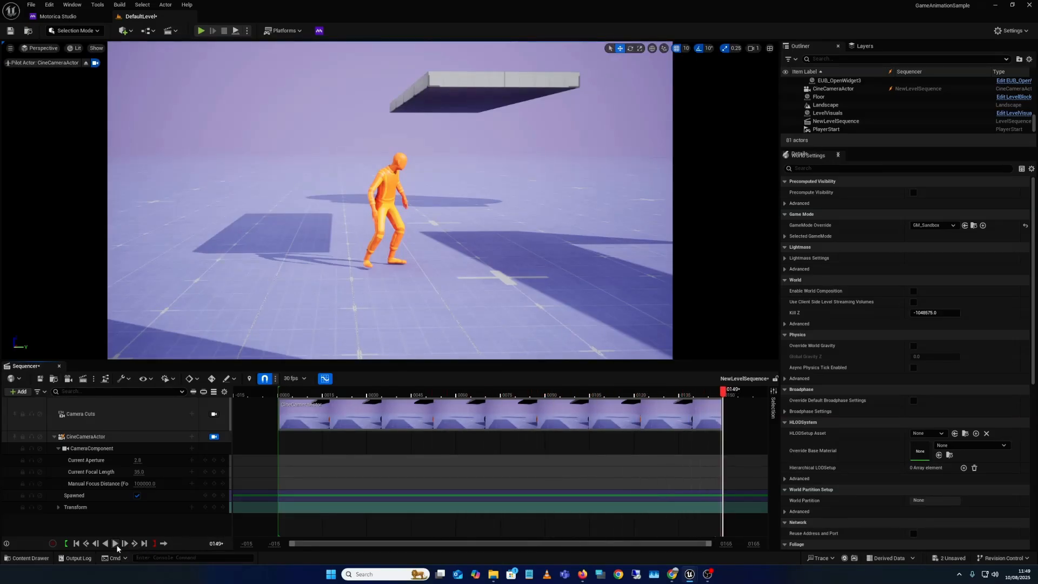
left_click(483, 391)
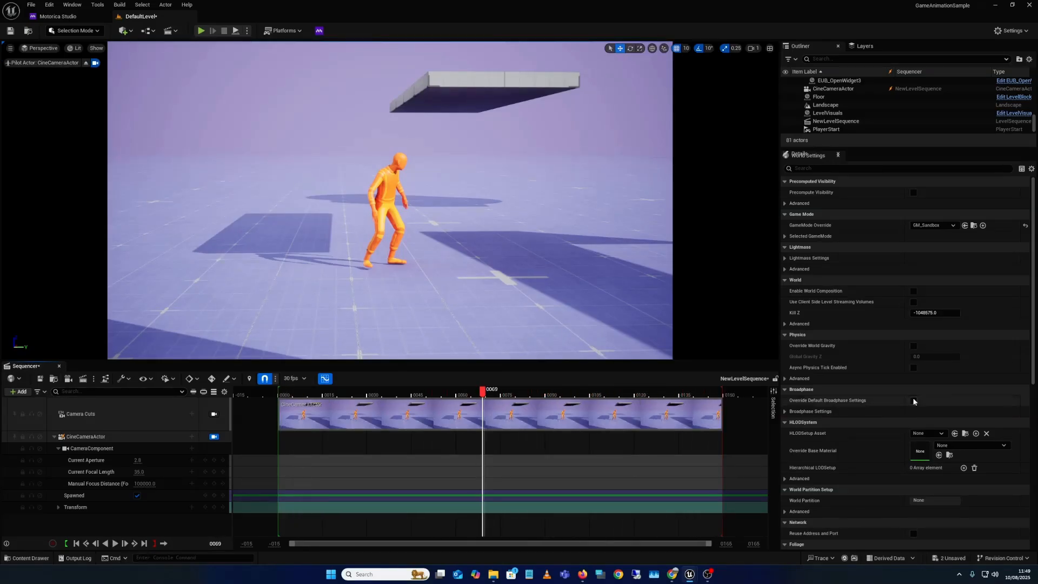
- Collapse all expanded World Settings categories, from Precomputed Visibility through Networking
left_click(785, 183)
left_click(785, 193)
left_click(783, 204)
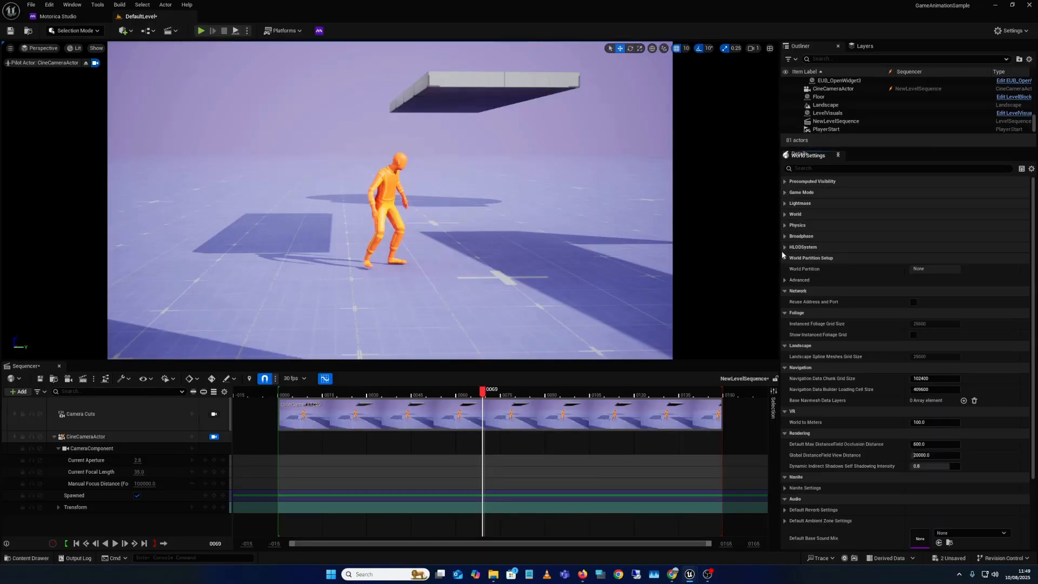
left_click(784, 258)
left_click(784, 268)
left_click(783, 280)
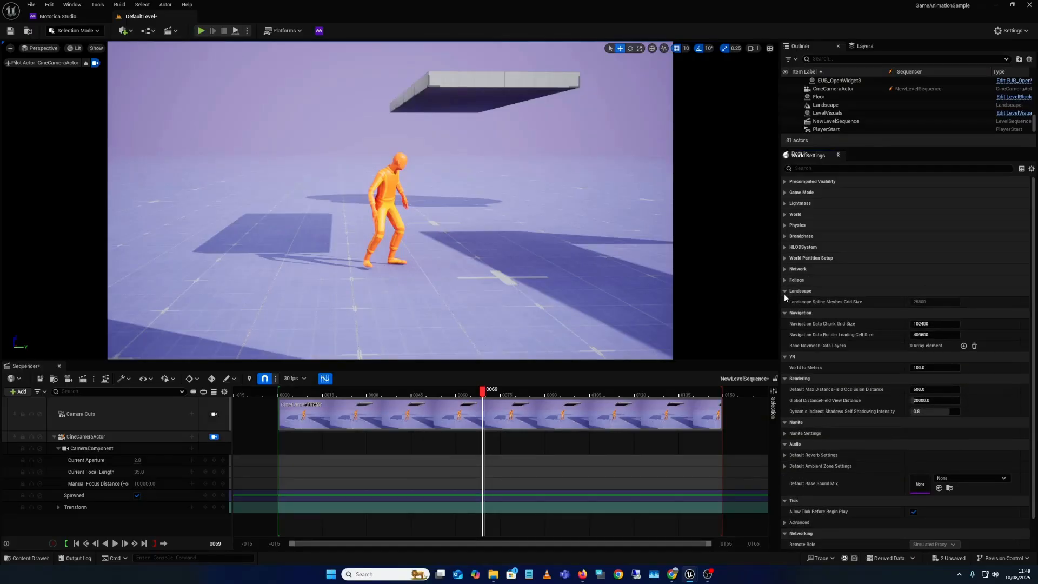
left_click(784, 291)
left_click(785, 301)
left_click(784, 312)
left_click(785, 323)
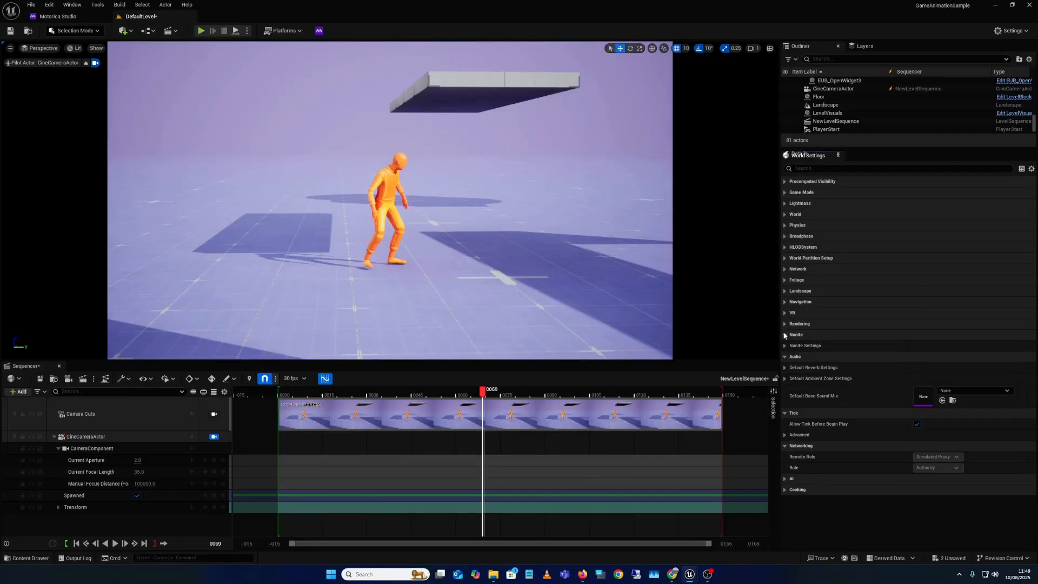
left_click(784, 335)
left_click(784, 346)
left_click(785, 357)
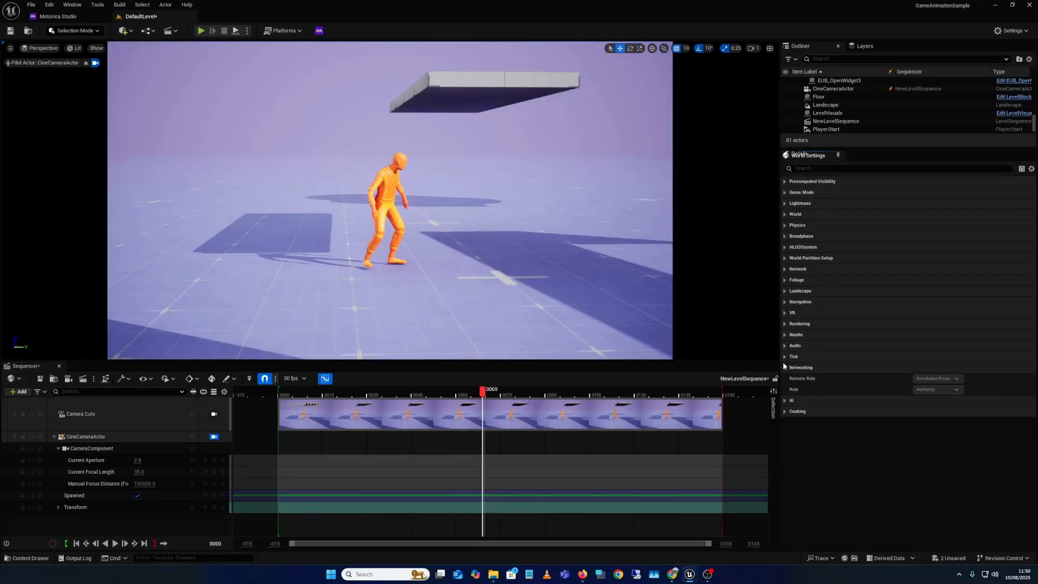
left_click(784, 368)
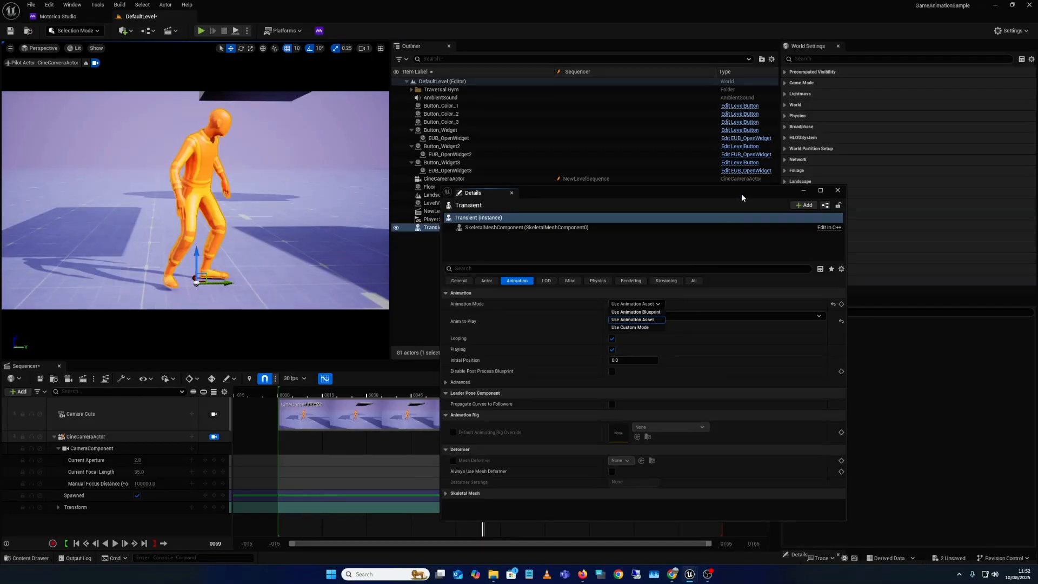
- Move the floating Details window aside and add the Transient actor from the Outliner to the level sequence
left_click_drag(772, 191, 944, 188)
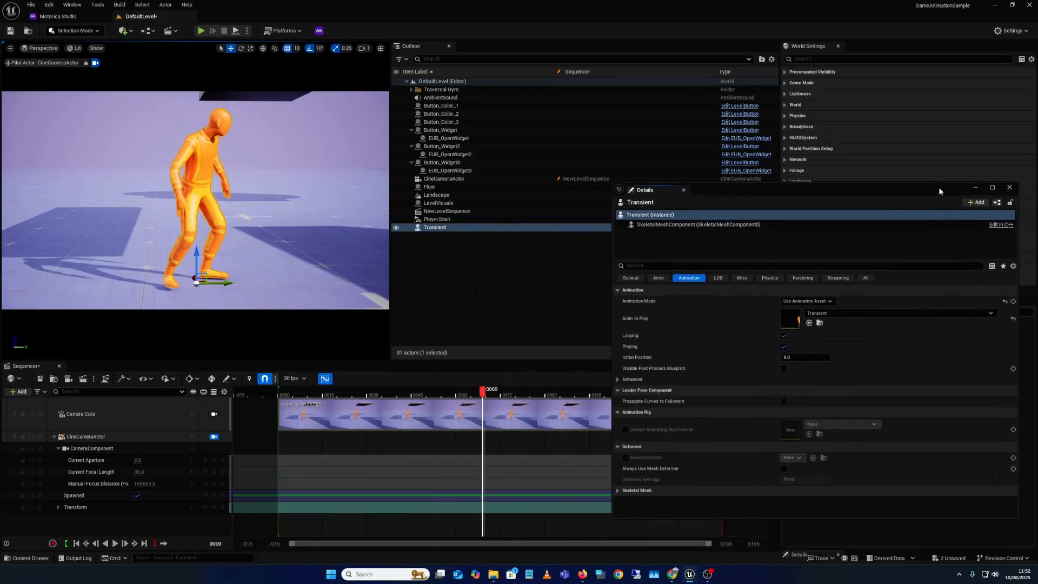
left_click_drag(417, 230, 409, 251)
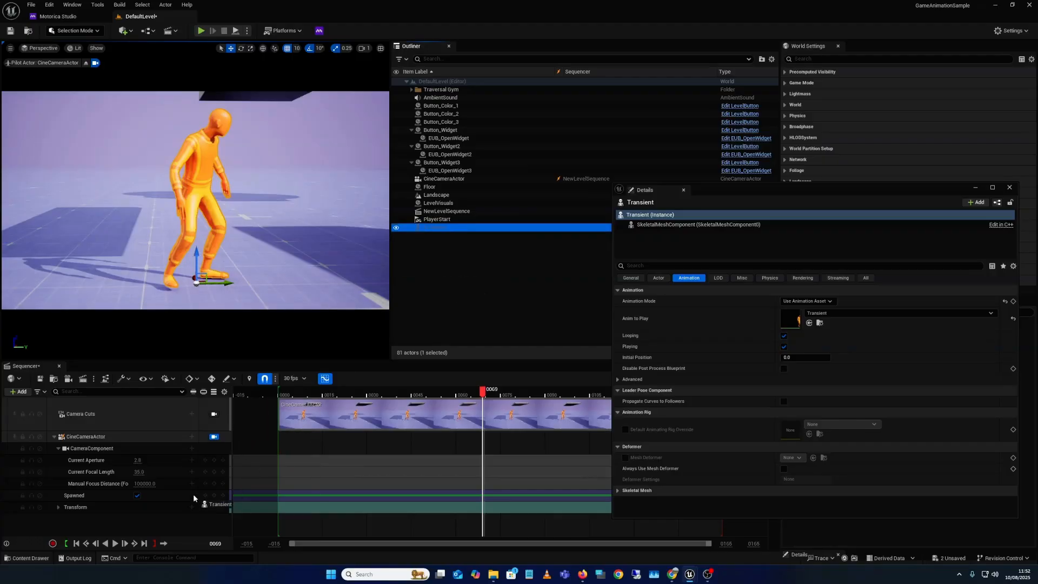
left_click_drag(174, 525, 174, 526)
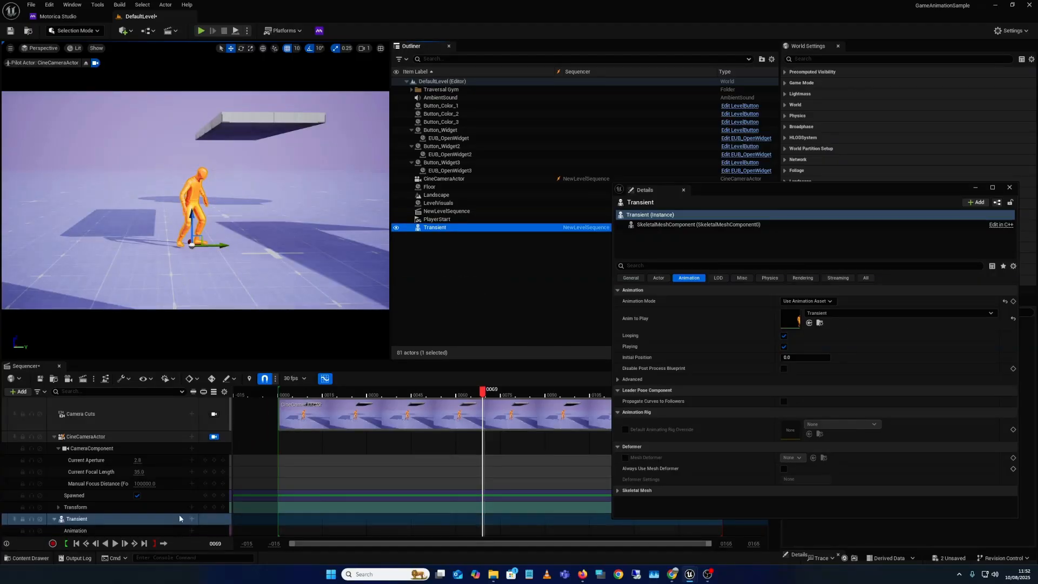
- Collapse the CineCameraActor track and add the Transient2 animation sequence to the Transient actor's Animation track at frame 0
left_click_drag(485, 394, 287, 406)
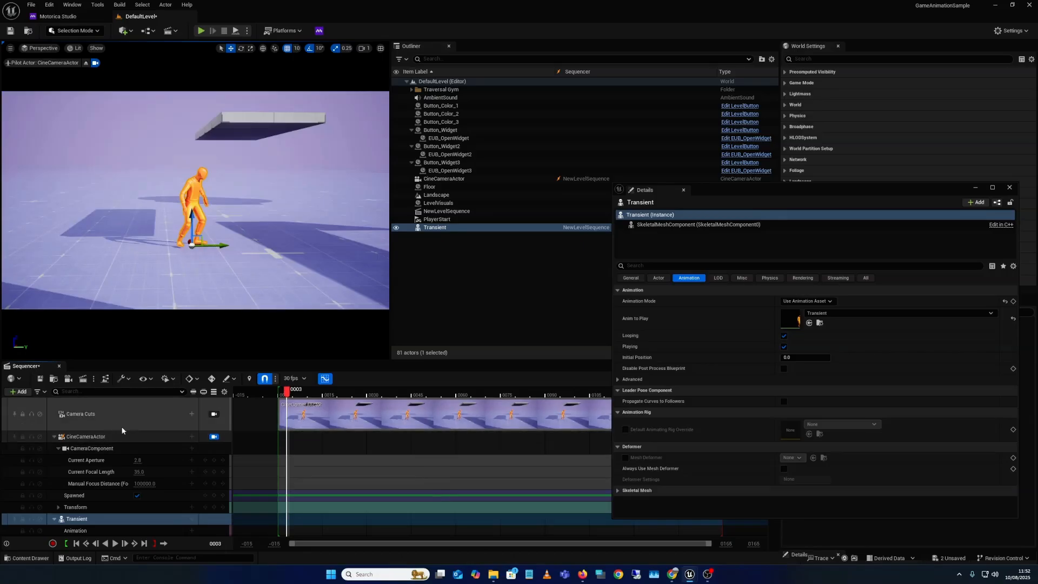
left_click(54, 436)
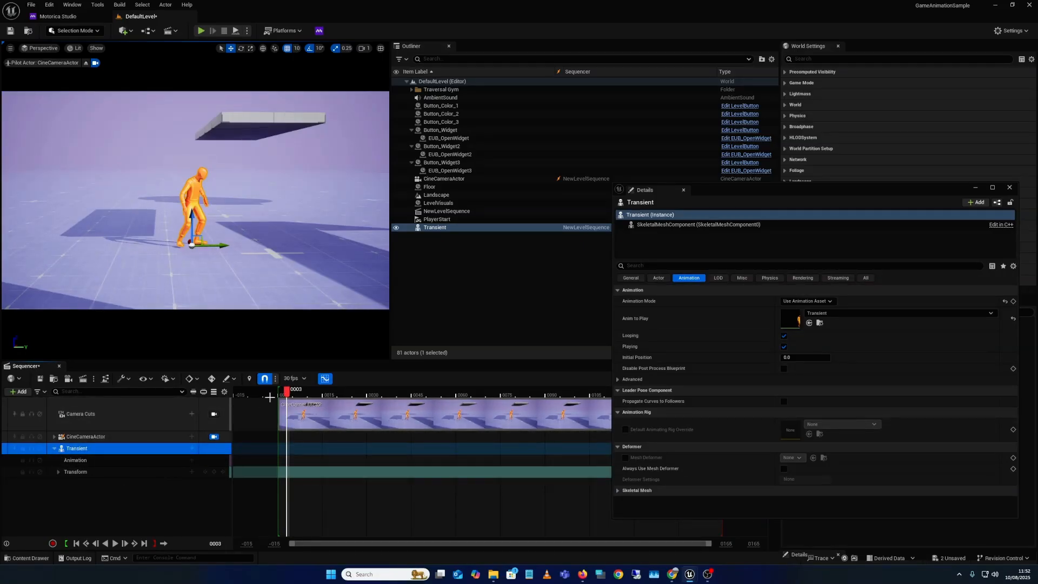
left_click_drag(289, 392, 281, 395)
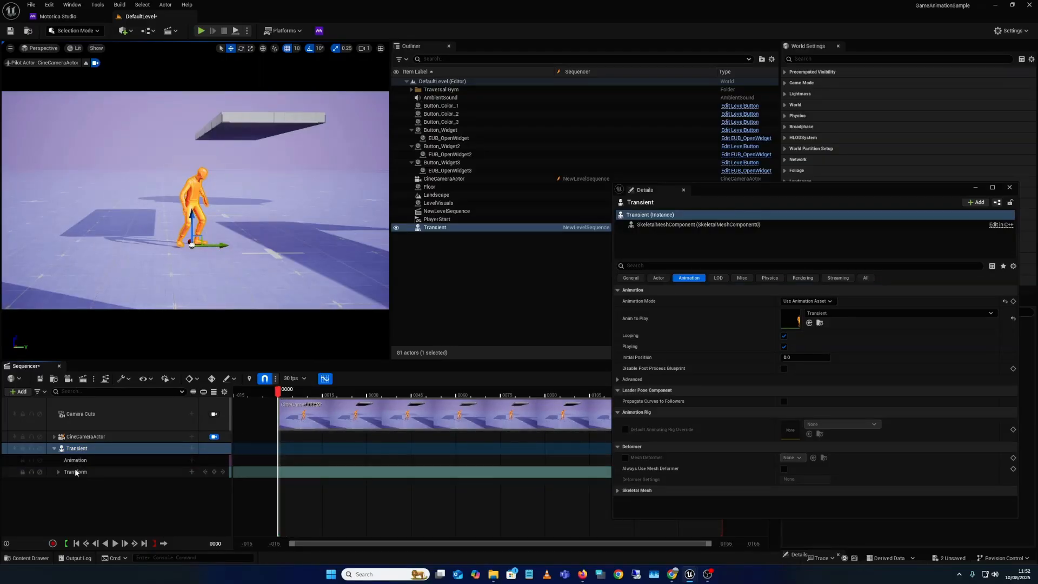
left_click(59, 471)
left_click(59, 472)
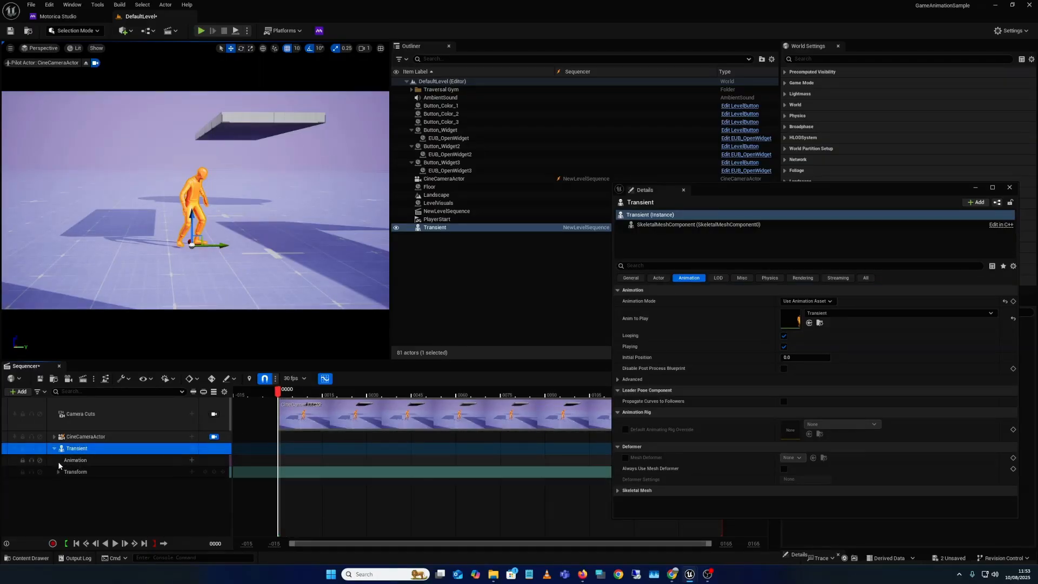
left_click(192, 459)
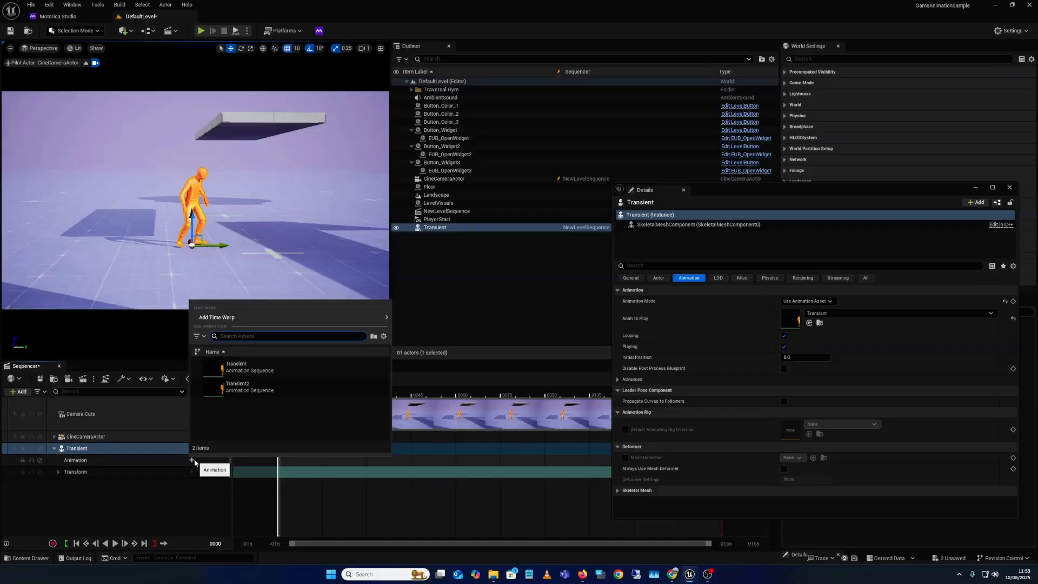
left_click(221, 387)
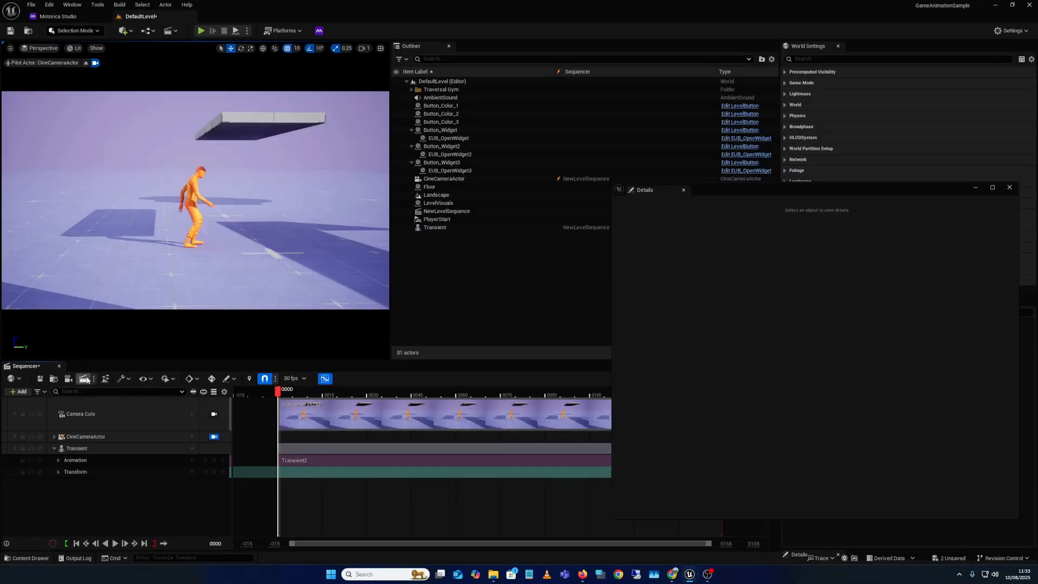
- Play the sequence to check the character's animation, close the floating Details window and scrub to frame 135
left_click(114, 544)
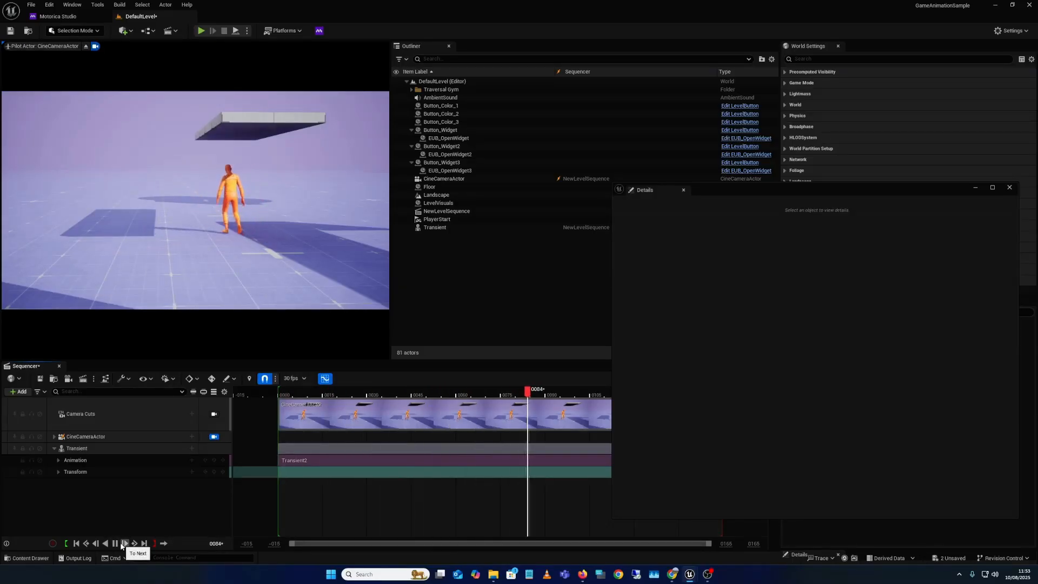
left_click(1009, 188)
left_click_drag(616, 394, 679, 454)
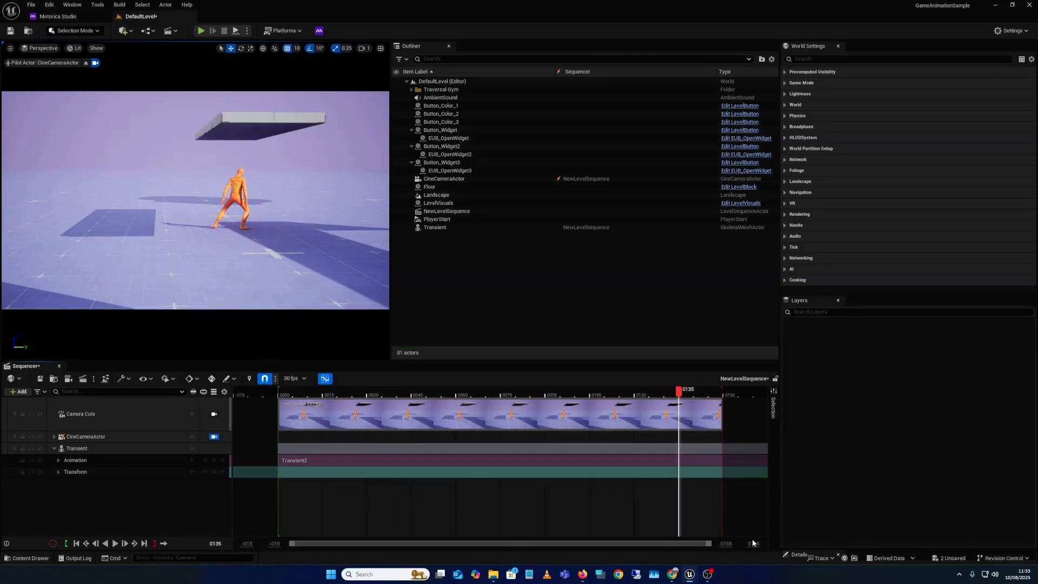
- Extend the level sequence timeline's visible range to frame 250 and scrub to frame 238 to check the animation
left_click_drag(752, 543, 714, 544)
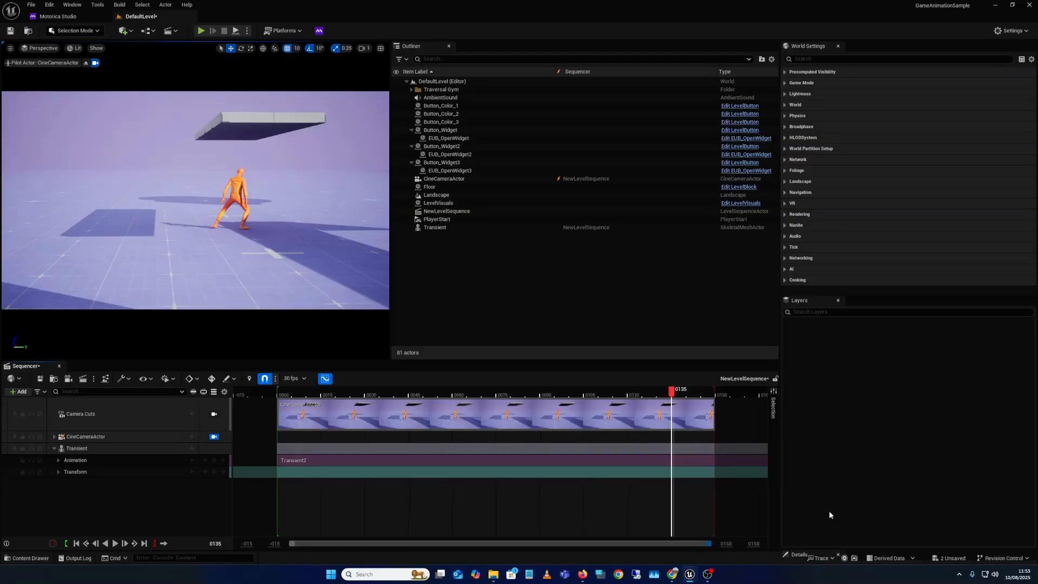
left_click(756, 544)
type("250")
key("Return")
left_click_drag(724, 396, 721, 399)
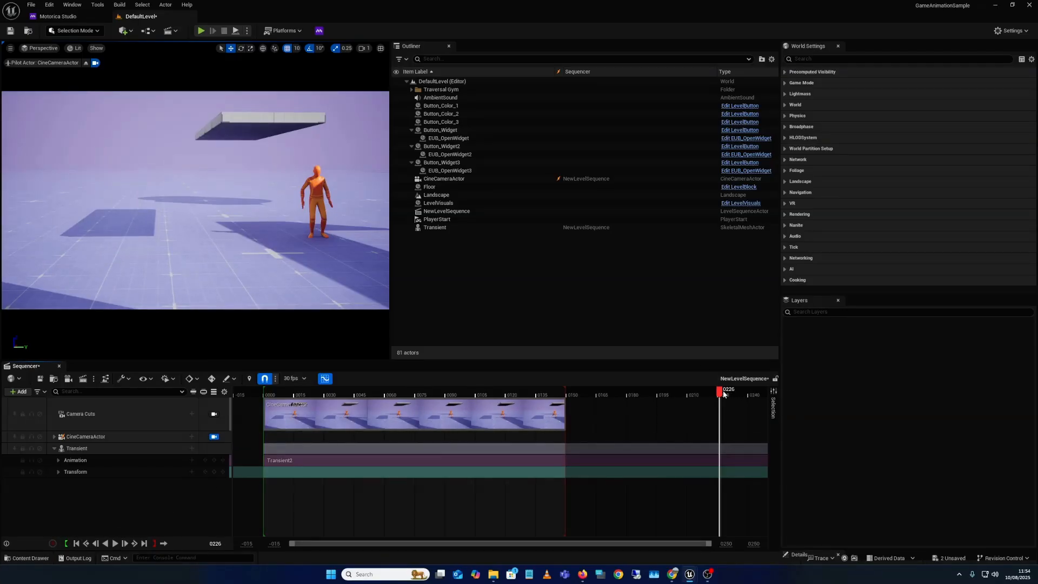
left_click_drag(722, 392, 744, 406)
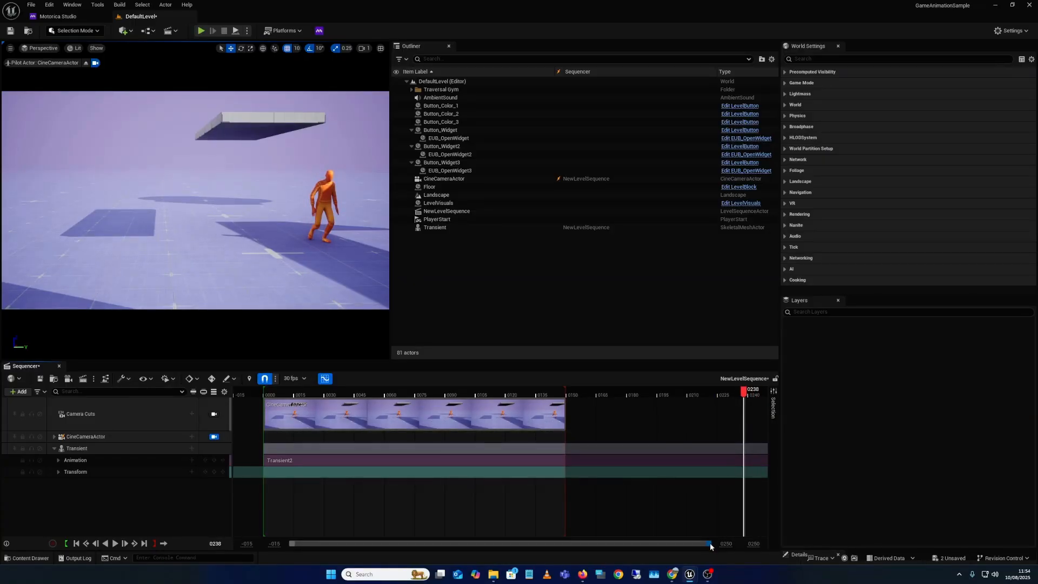
- Extend the timeline's range to frame 300 and set the sequence's playback end at frame 300
left_click(753, 543)
left_click_drag(645, 544, 711, 543)
left_click_drag(663, 390, 769, 398)
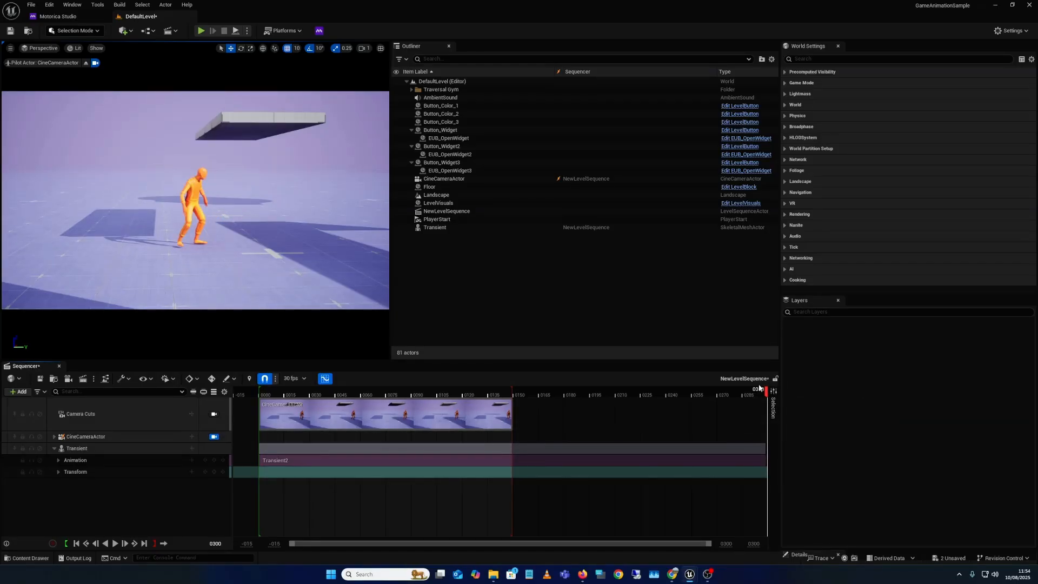
left_click(301, 379)
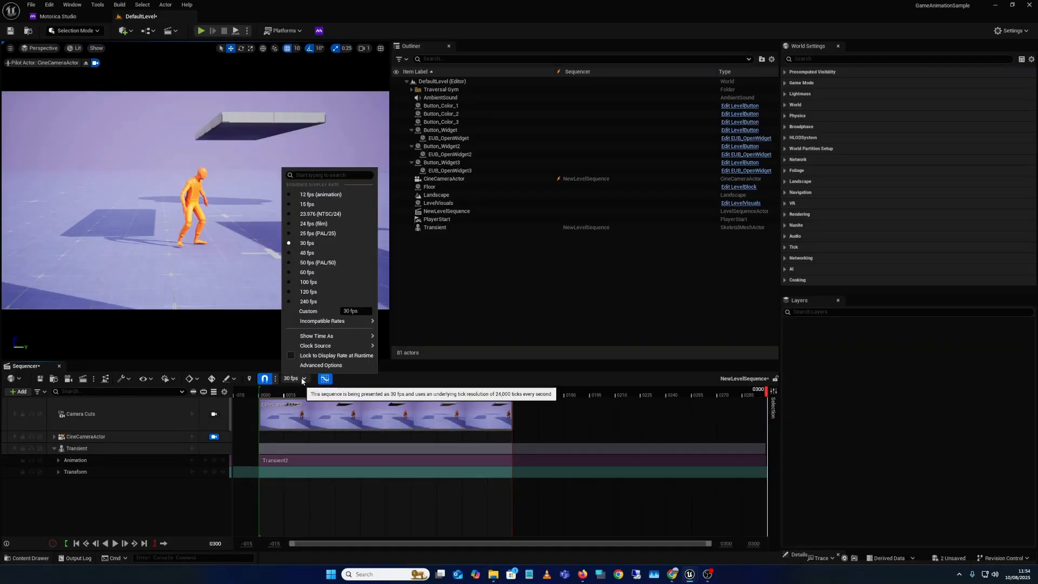
left_click(302, 381)
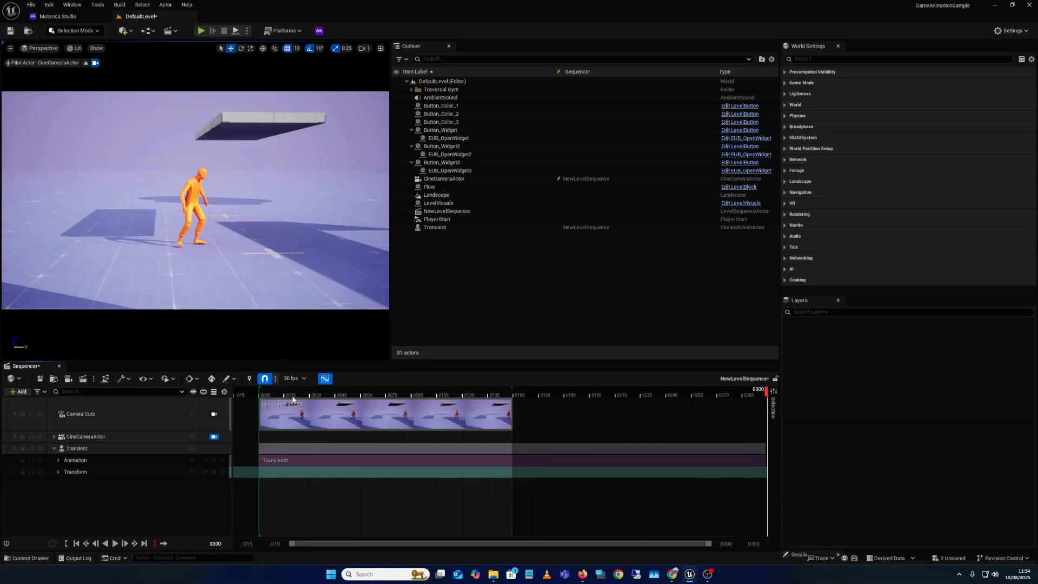
left_click(154, 543)
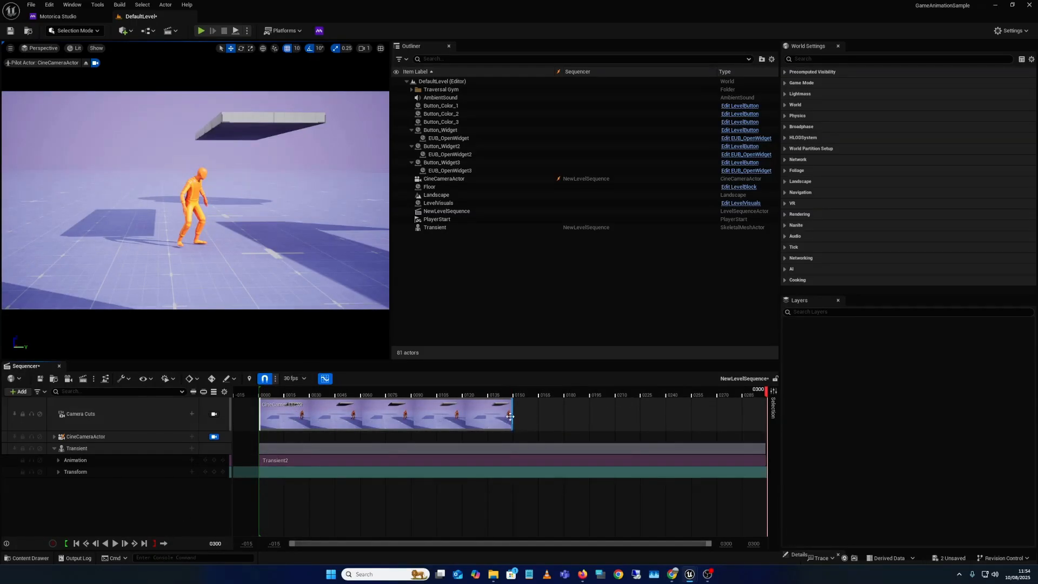
- Extend the Camera Cuts section to about frame 288 and scrub through the sequence back to frame 2
left_click_drag(453, 390, 576, 392)
left_click_drag(513, 407, 747, 389)
left_click_drag(578, 393, 648, 428)
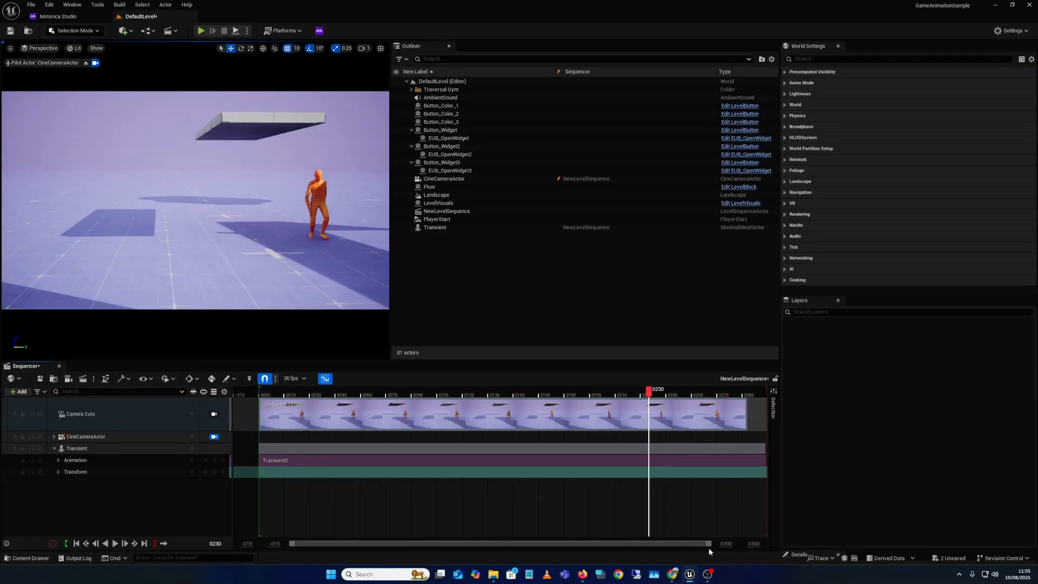
left_click_drag(651, 392, 265, 460)
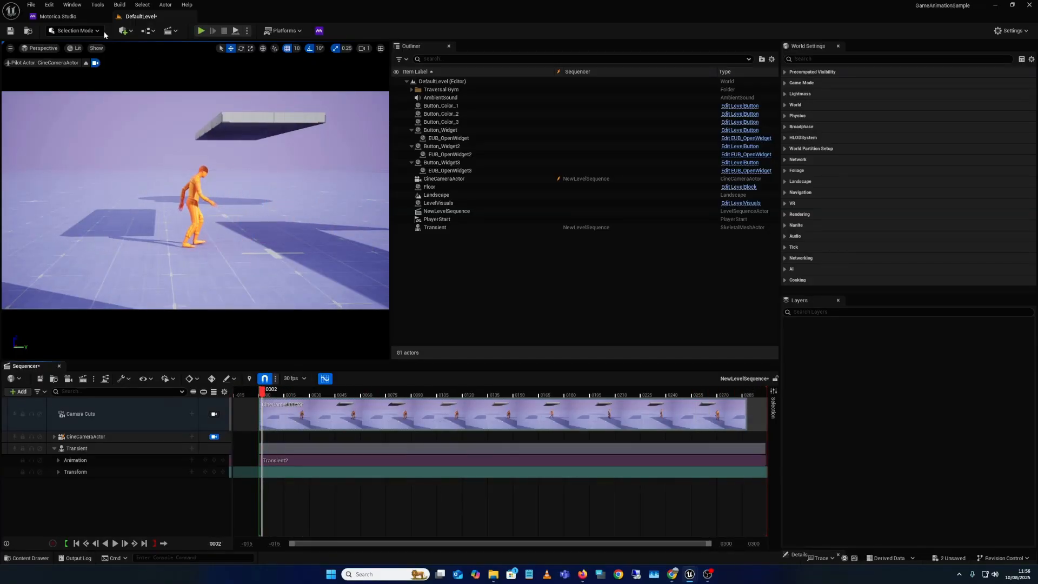
- Switch to Motorica Studio, scrub its animation to 8.97 and show the track timeline instead of the curves
left_click(58, 16)
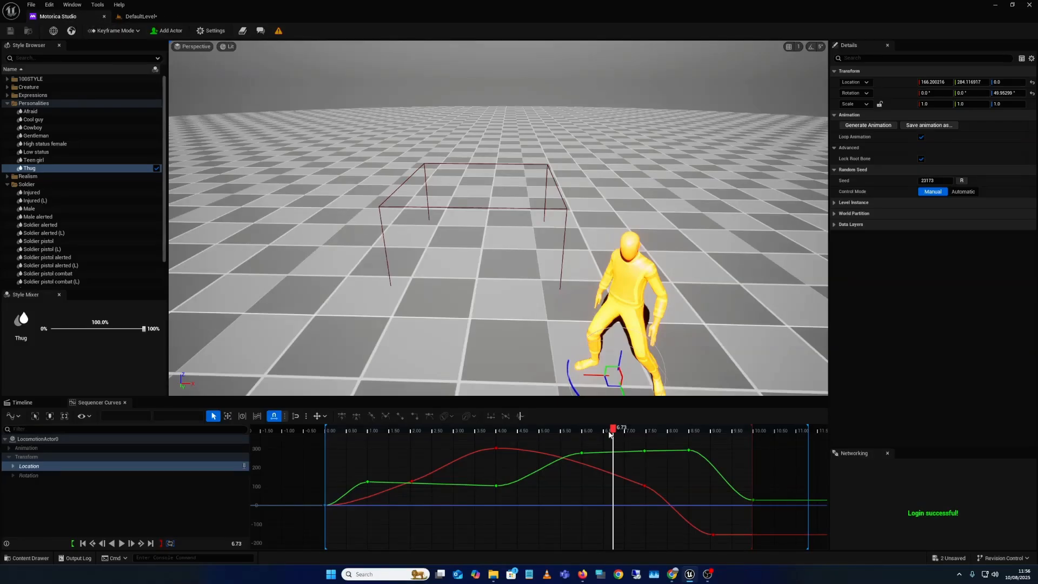
left_click_drag(614, 433, 708, 427)
left_click(22, 402)
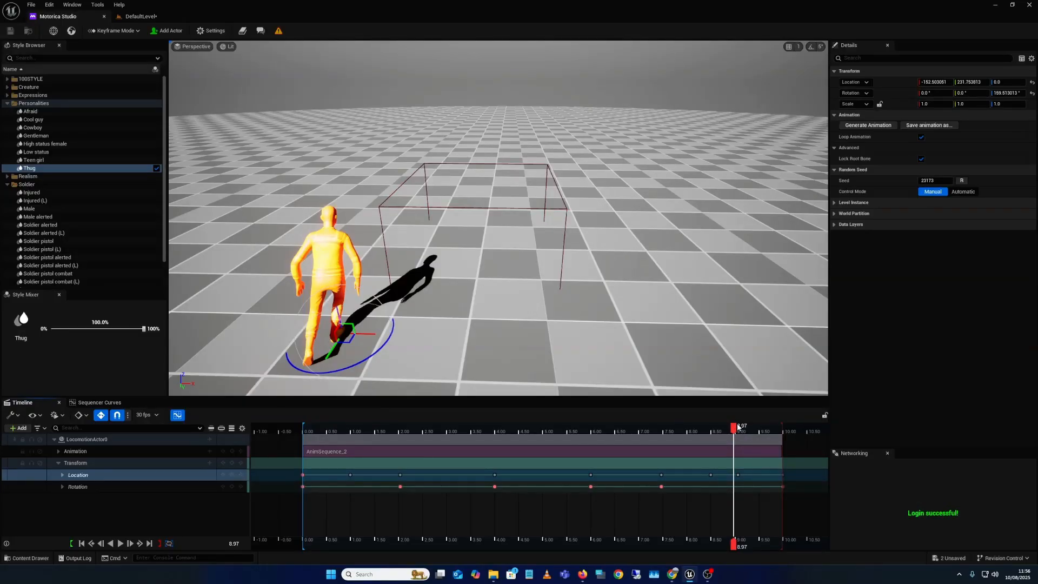
- Return to DefaultLevel and scrub the level sequence through frames 60 and 184 to review the character's walk
left_click(140, 16)
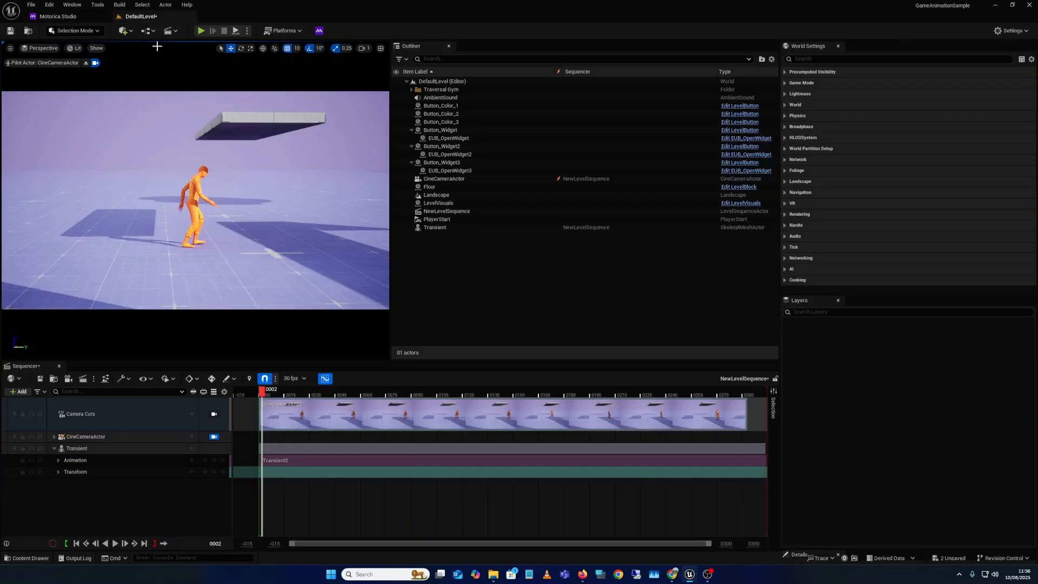
left_click_drag(268, 393, 361, 393)
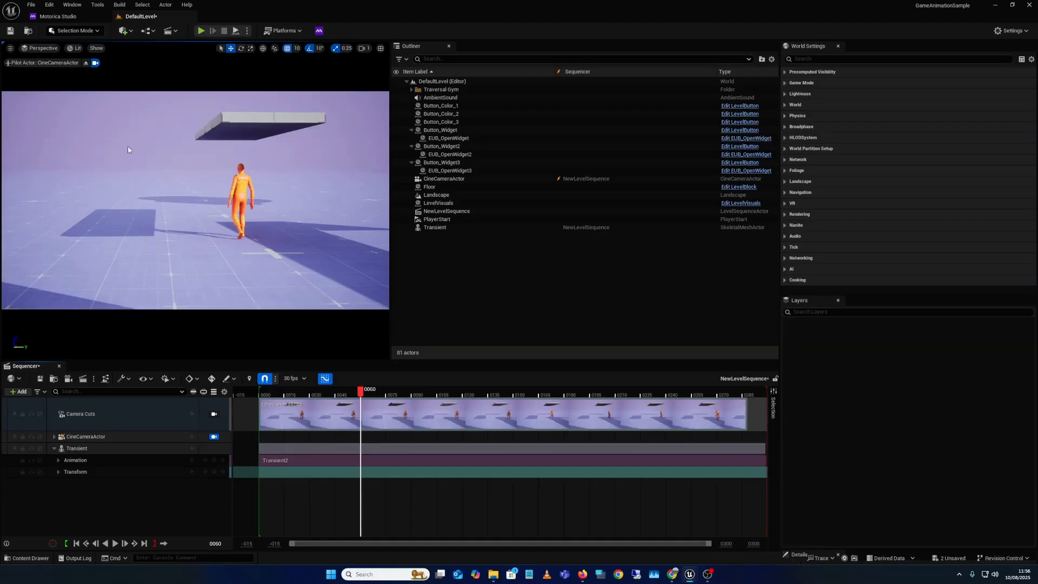
left_click_drag(362, 393, 572, 447)
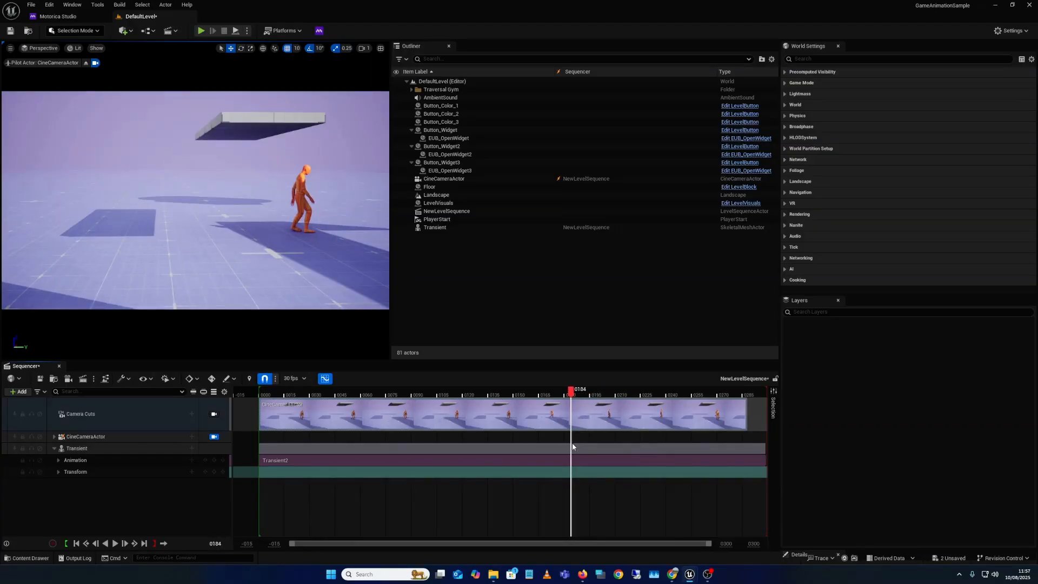
left_click_drag(572, 446, 503, 495)
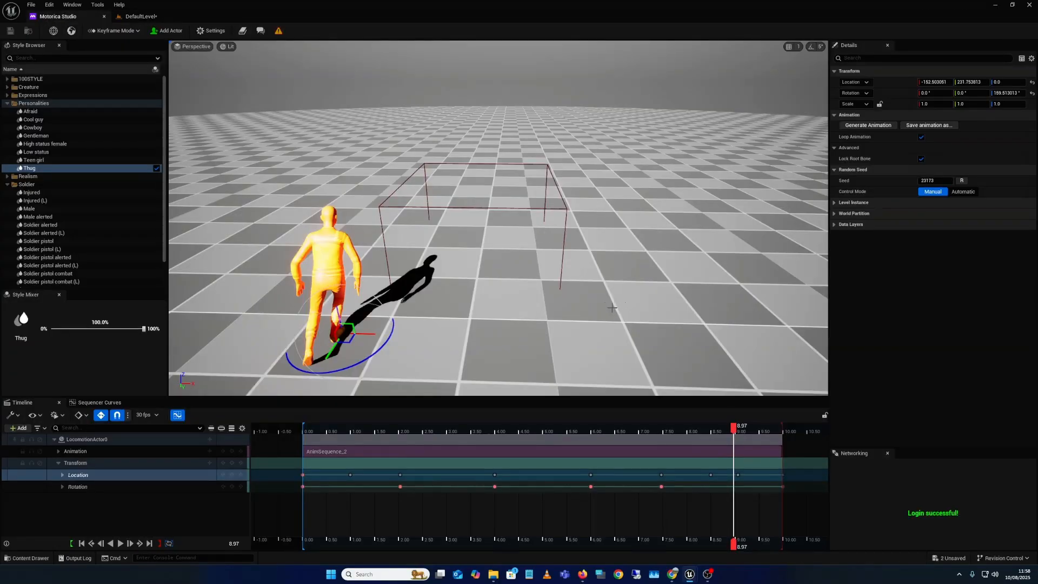
- In Motorica Studio, search the timeline's addable tracks for "mes" and collapse the Personalities and Soldier style folders
right_click(102, 506)
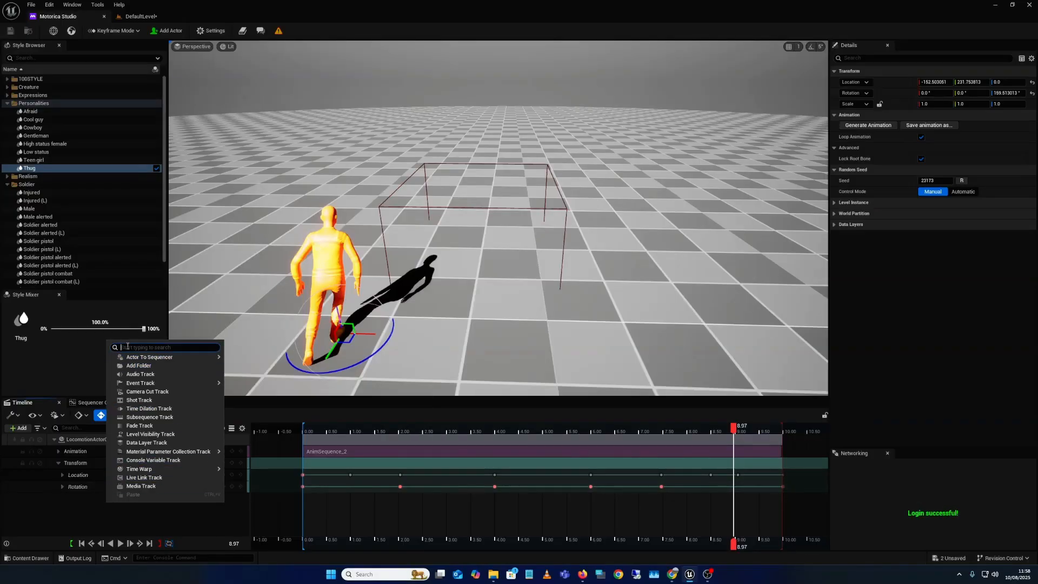
type("mes")
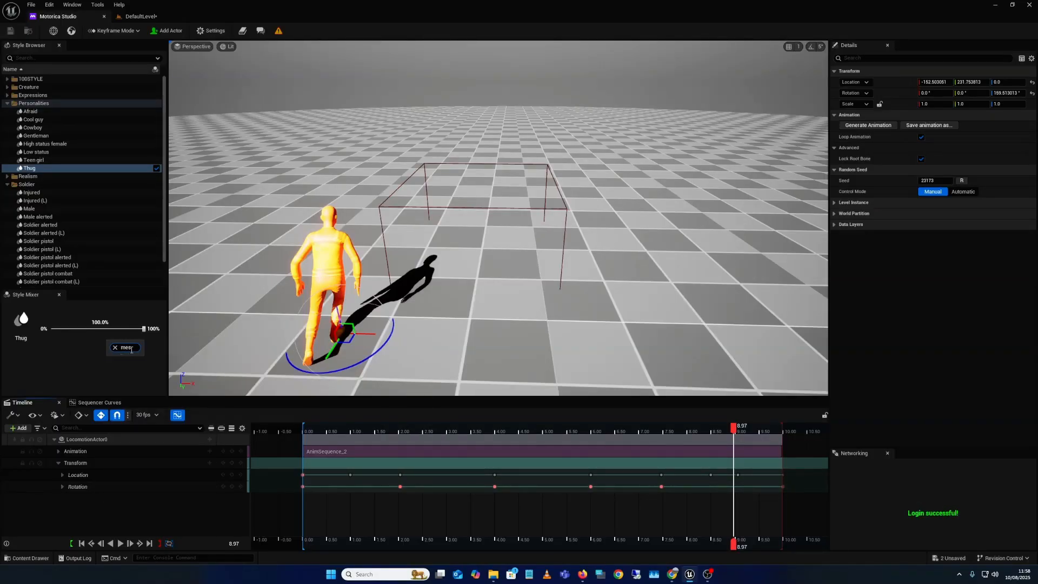
left_click(7, 103)
left_click(7, 103)
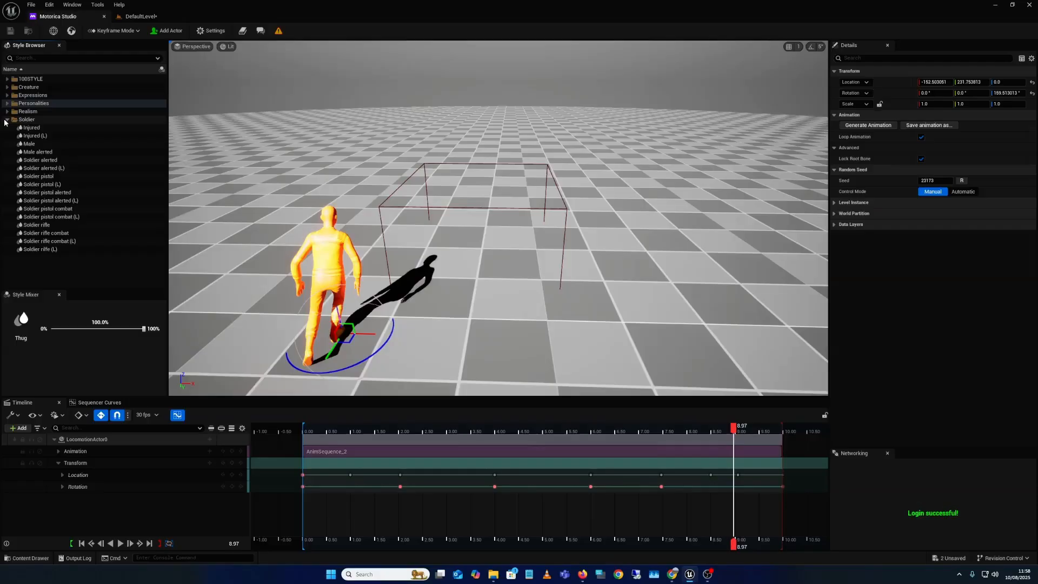
left_click(7, 120)
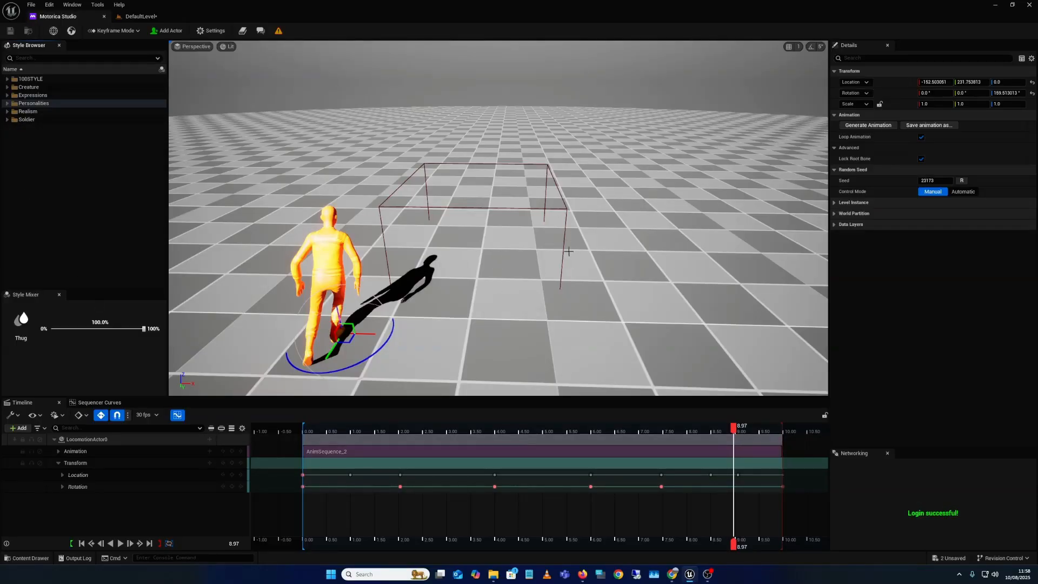